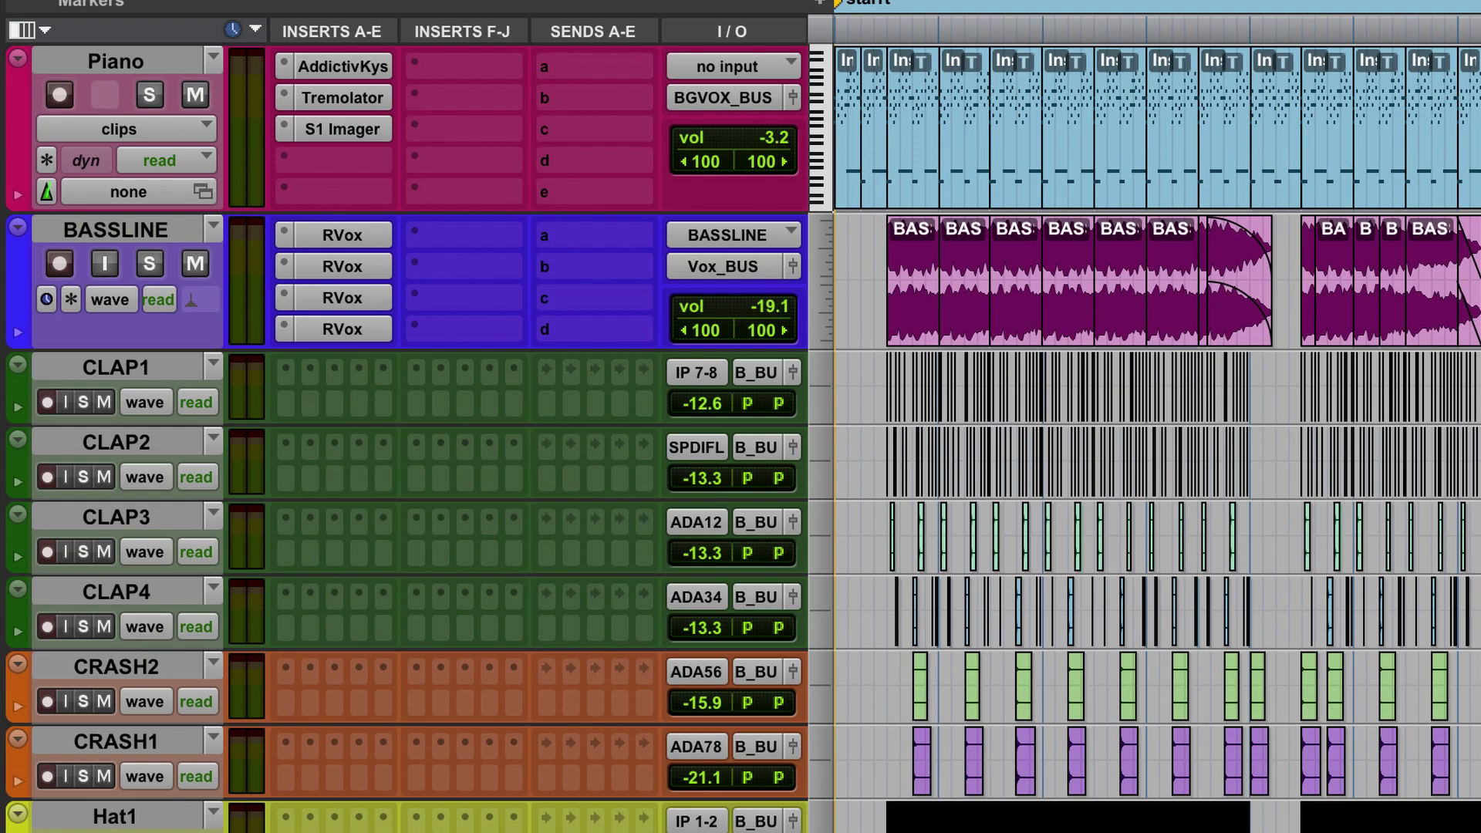
Commit the Piano track offline with consolidated clips and rendered volume, mute and pan automation, making the source track inactive.
left_click(159, 61)
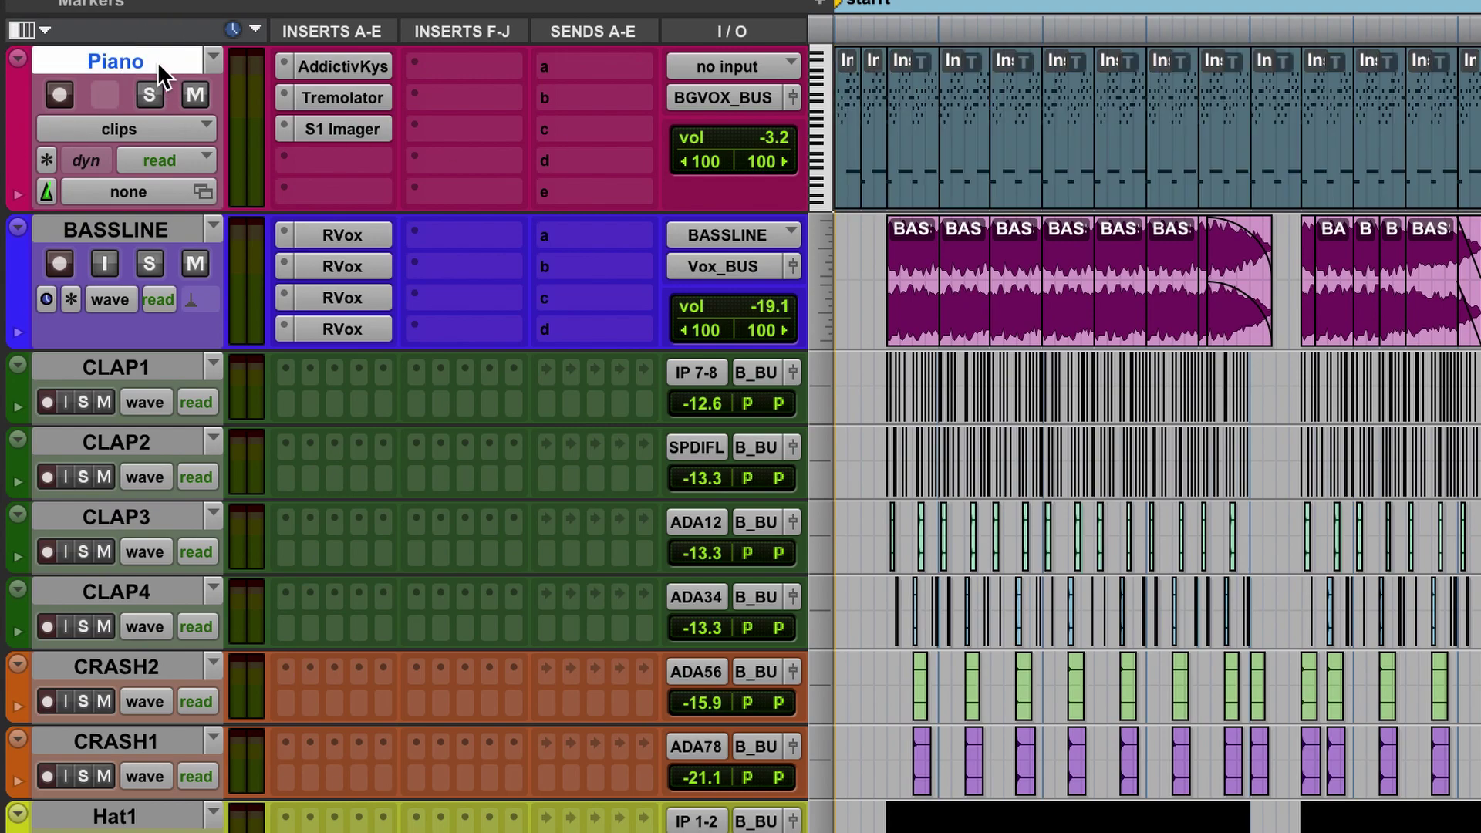
key("space")
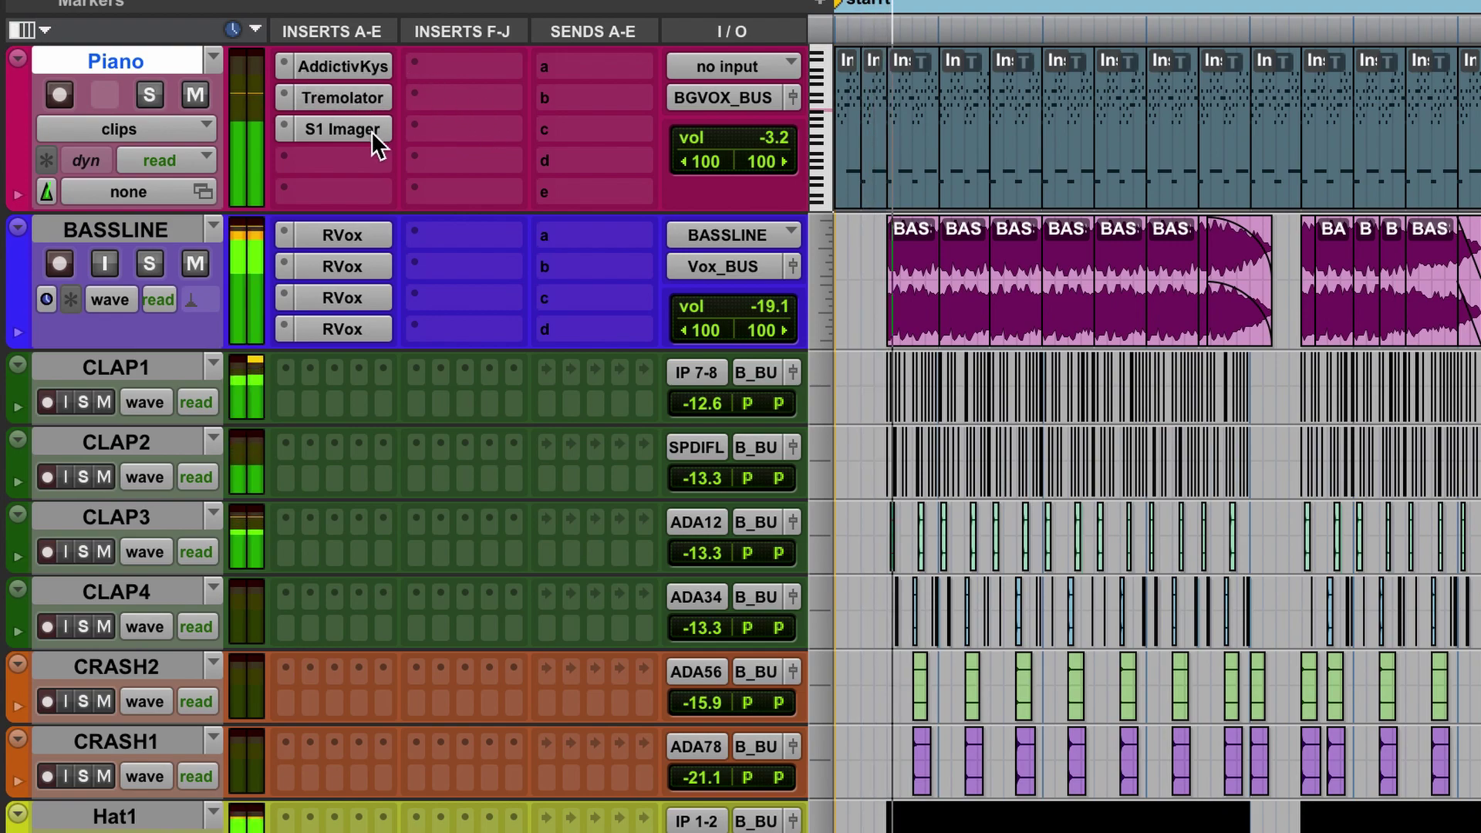
right_click(152, 65)
left_click(332, 282)
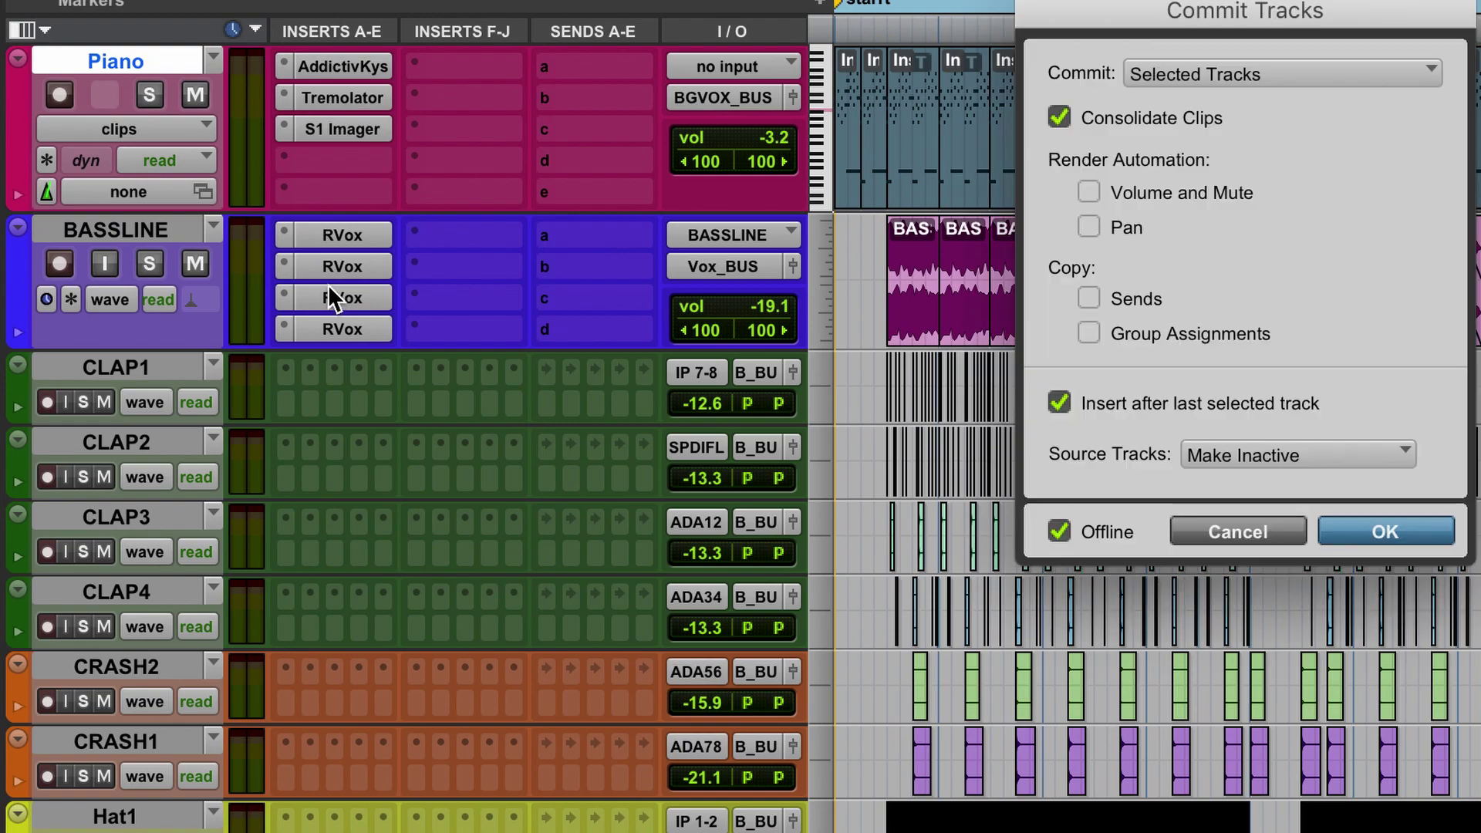
left_click(1089, 194)
left_click(1380, 532)
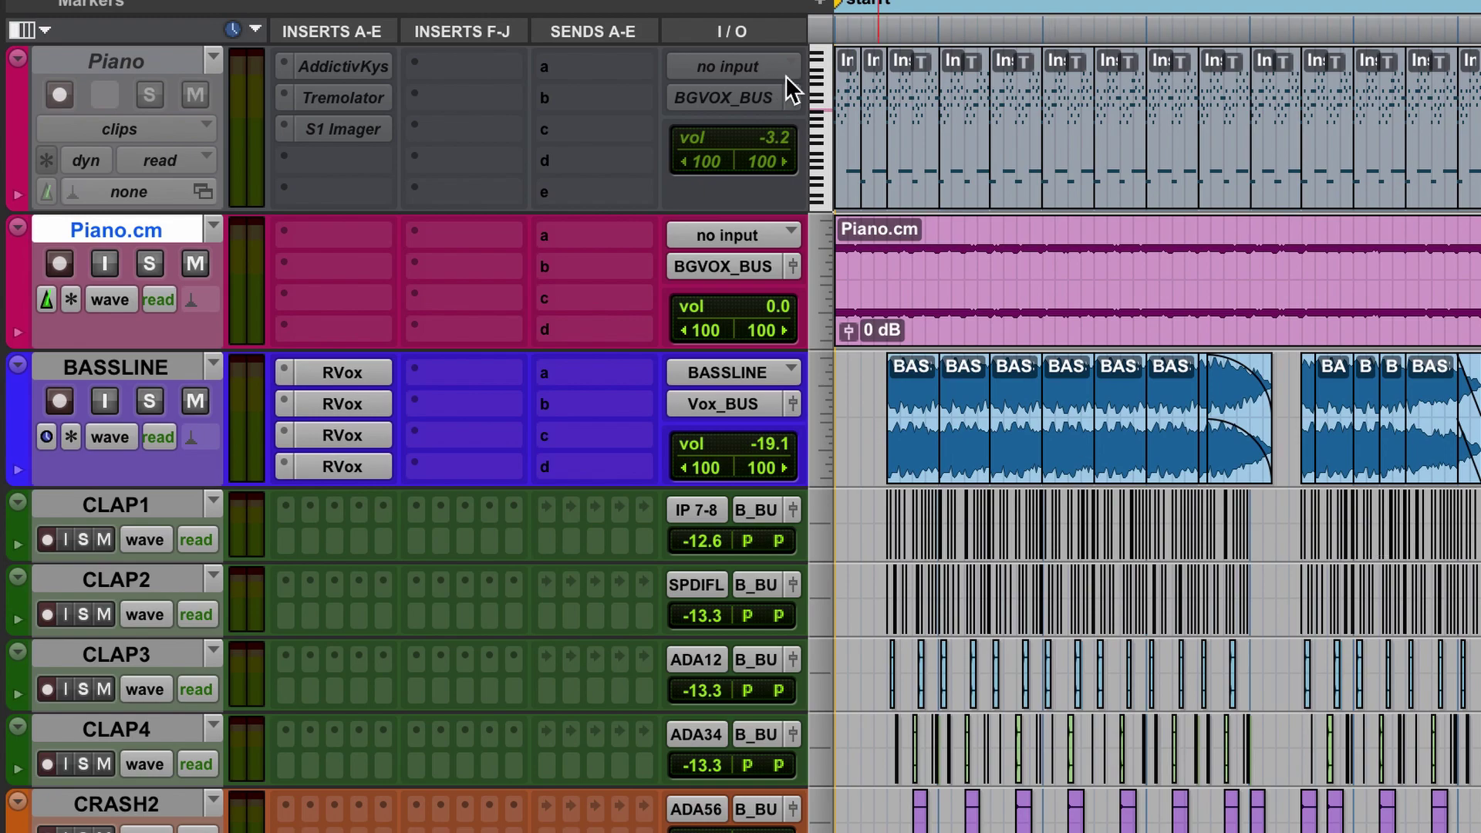
Solo the committed Piano.cm track and play a short section of it.
left_click(155, 261)
key("space")
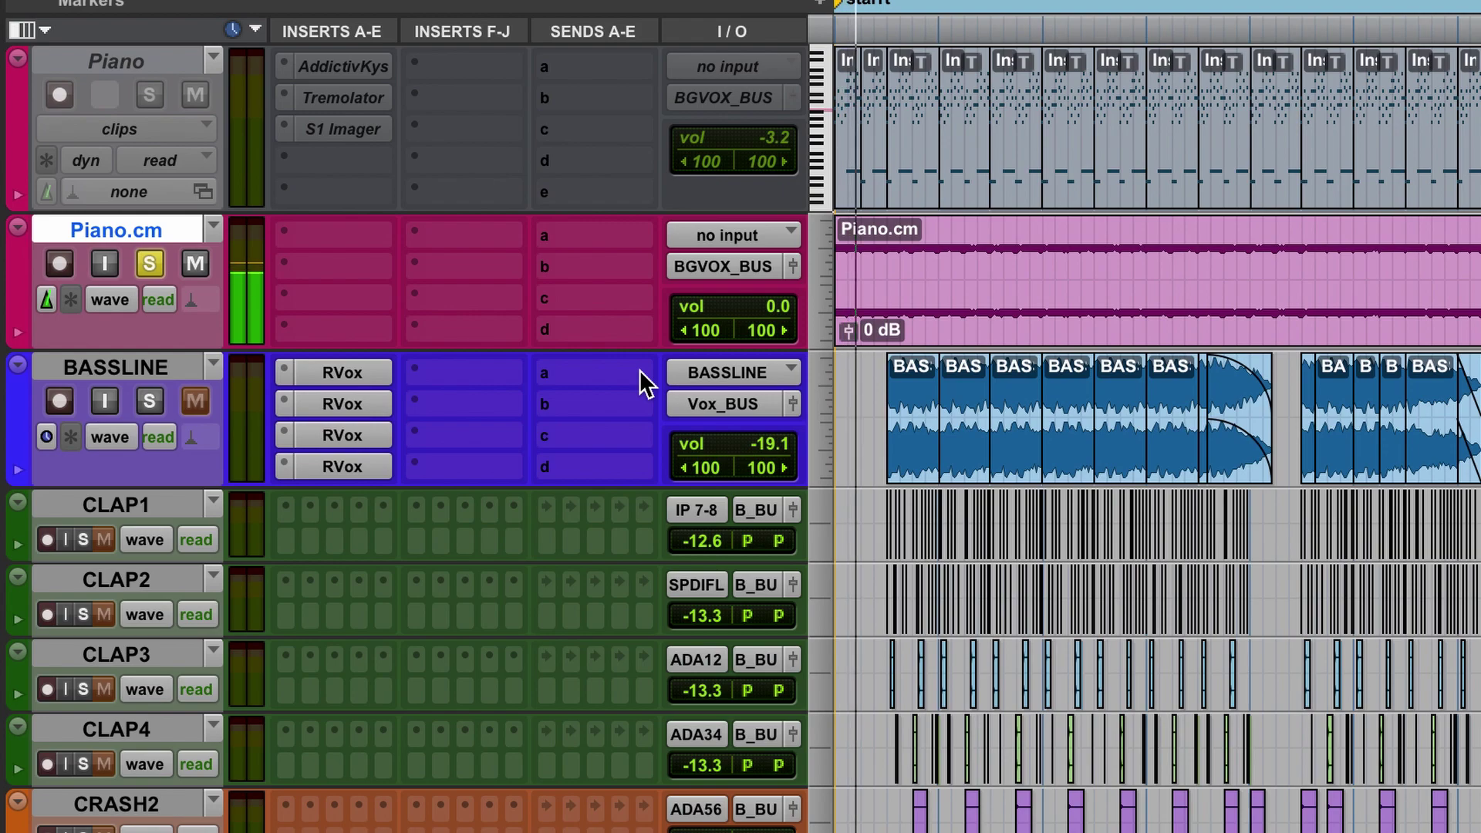
key("space")
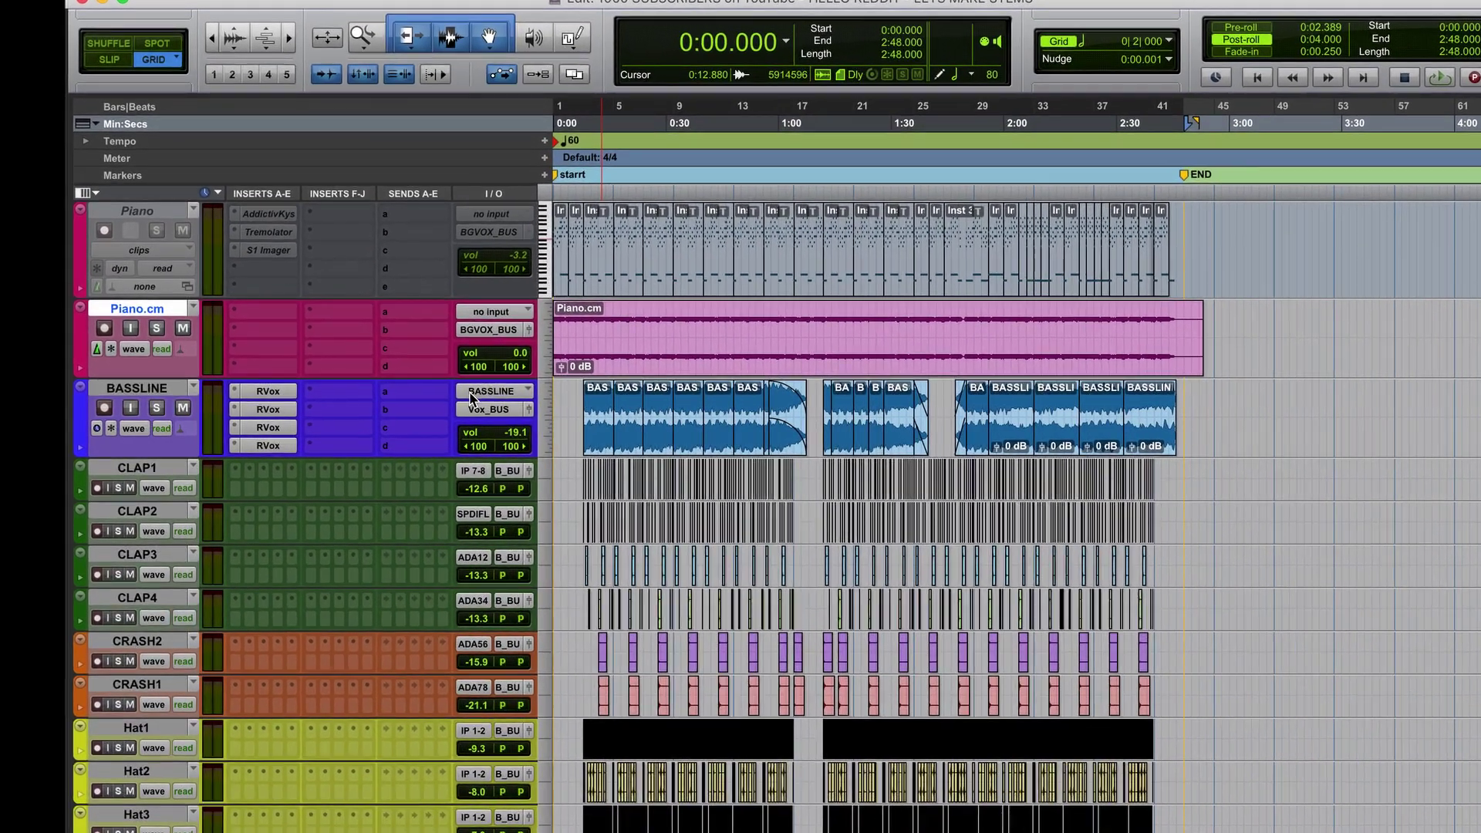
Commit the BASSLINE track offline with consolidated clips and rendered volume, mute and pan automation, making the source track inactive.
left_click(603, 436)
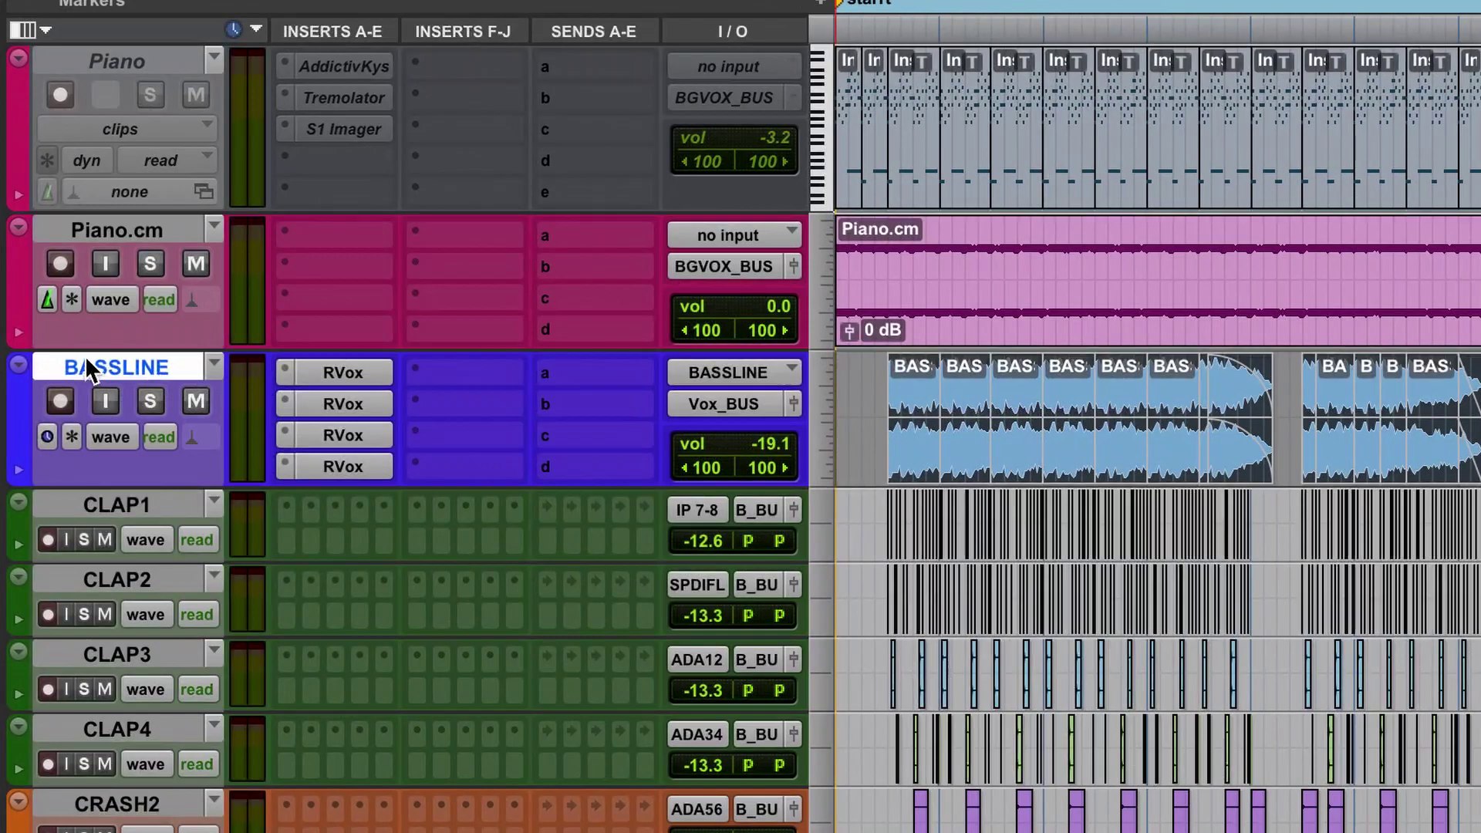
right_click(87, 361)
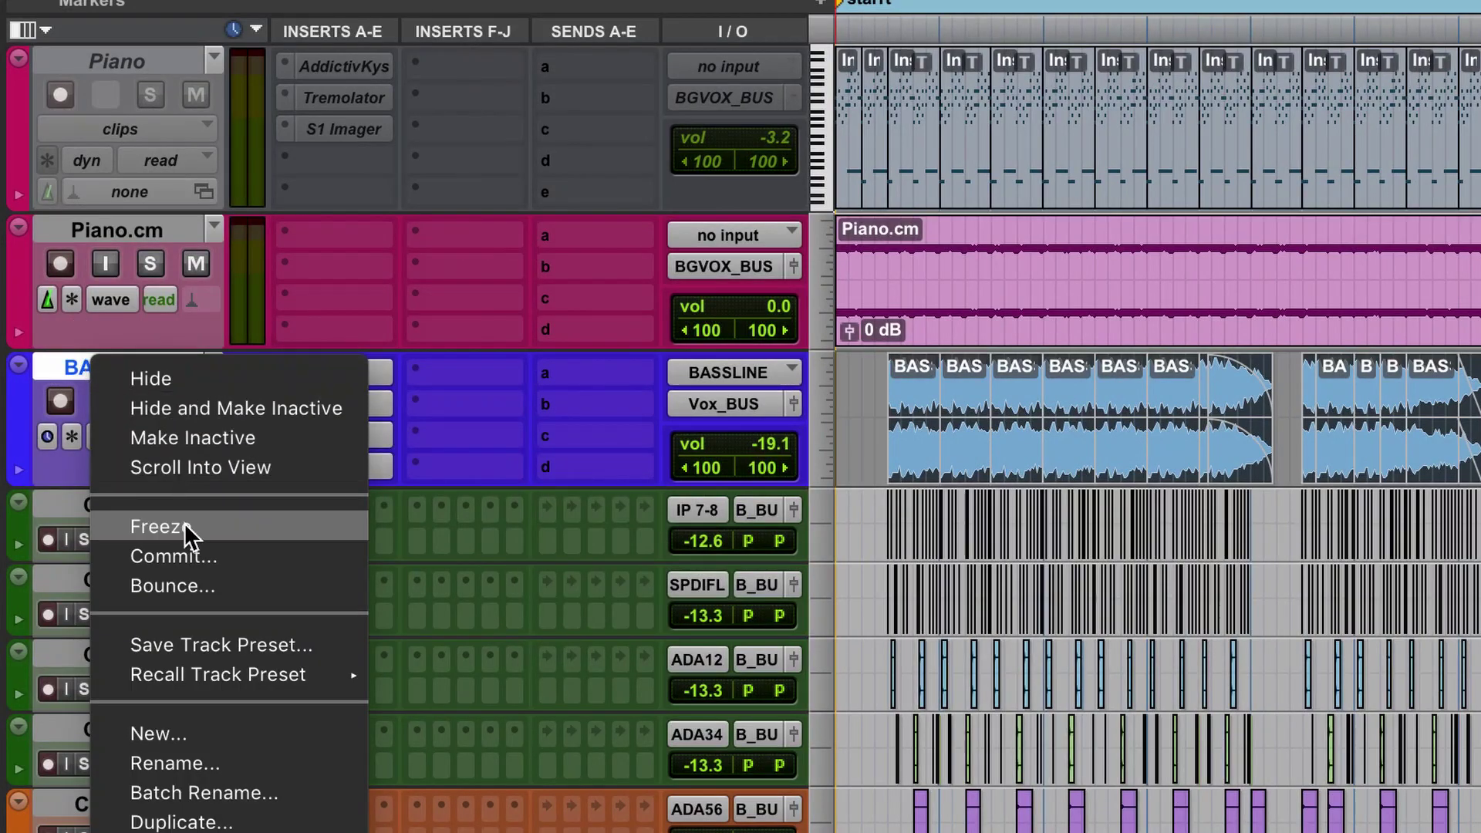
left_click(187, 557)
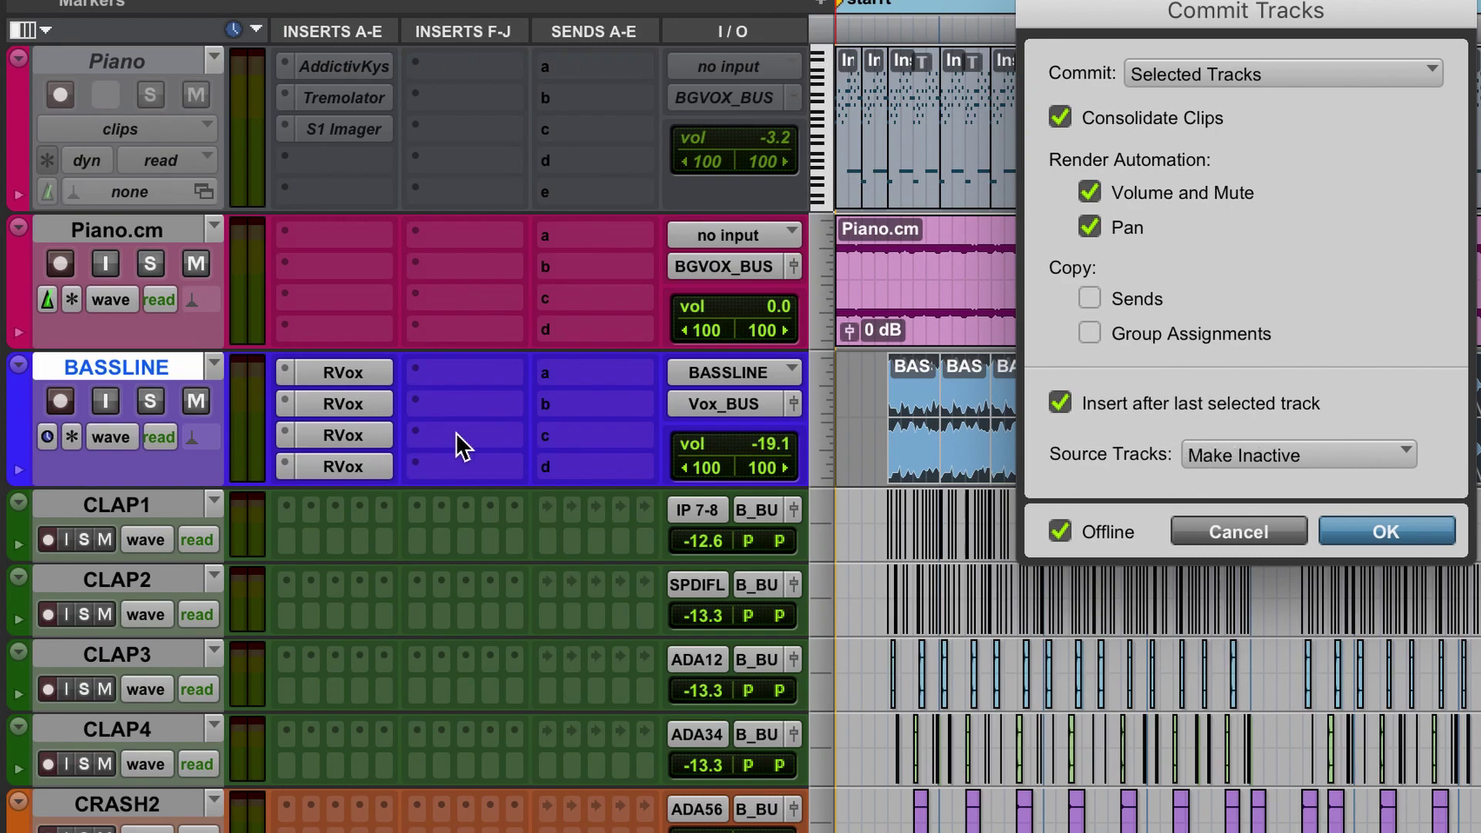
left_click(1381, 534)
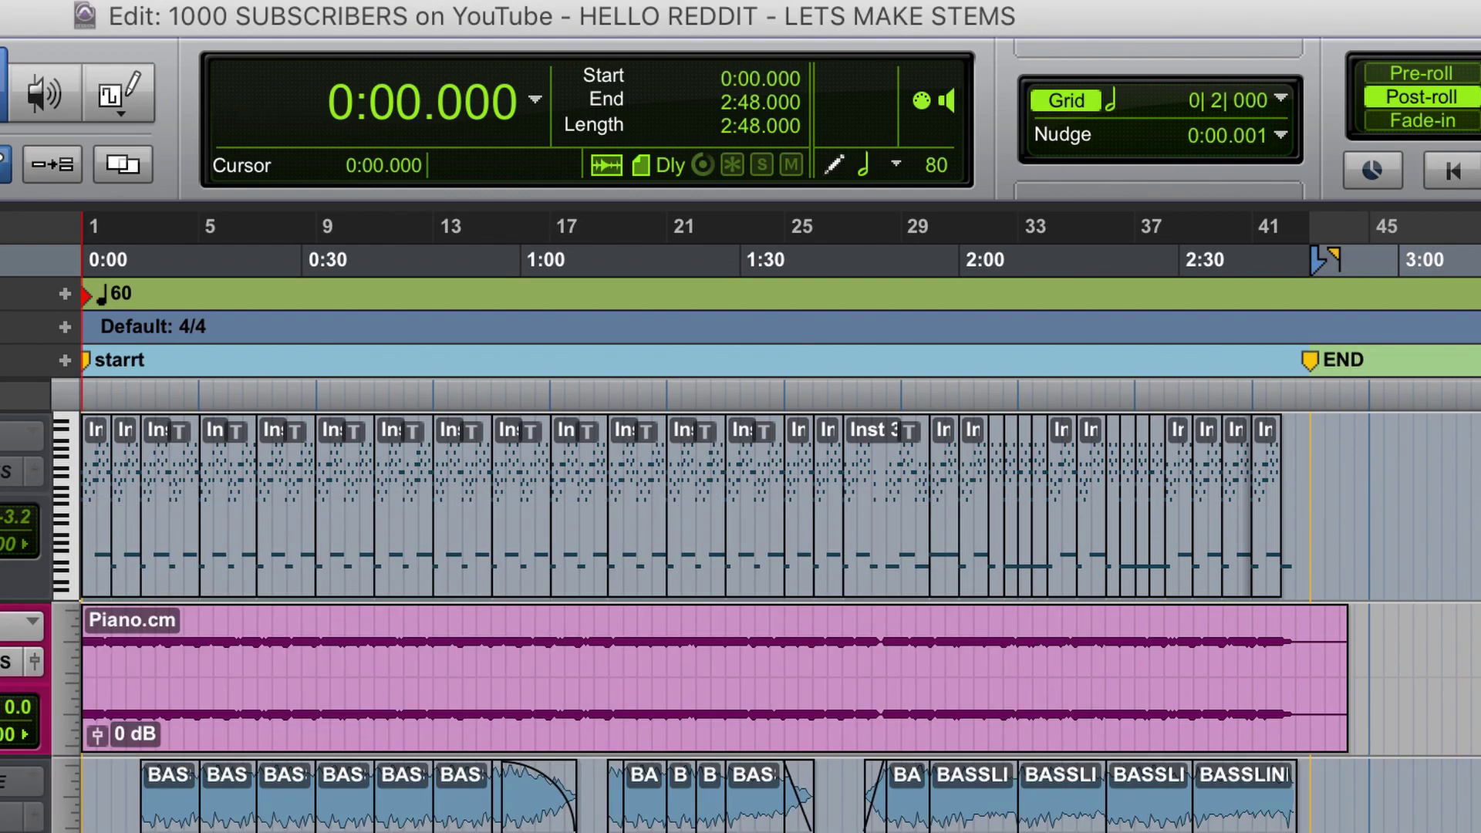
Select the whole committed bassline clip and play it back soloed.
triple_click(202, 795)
key("space")
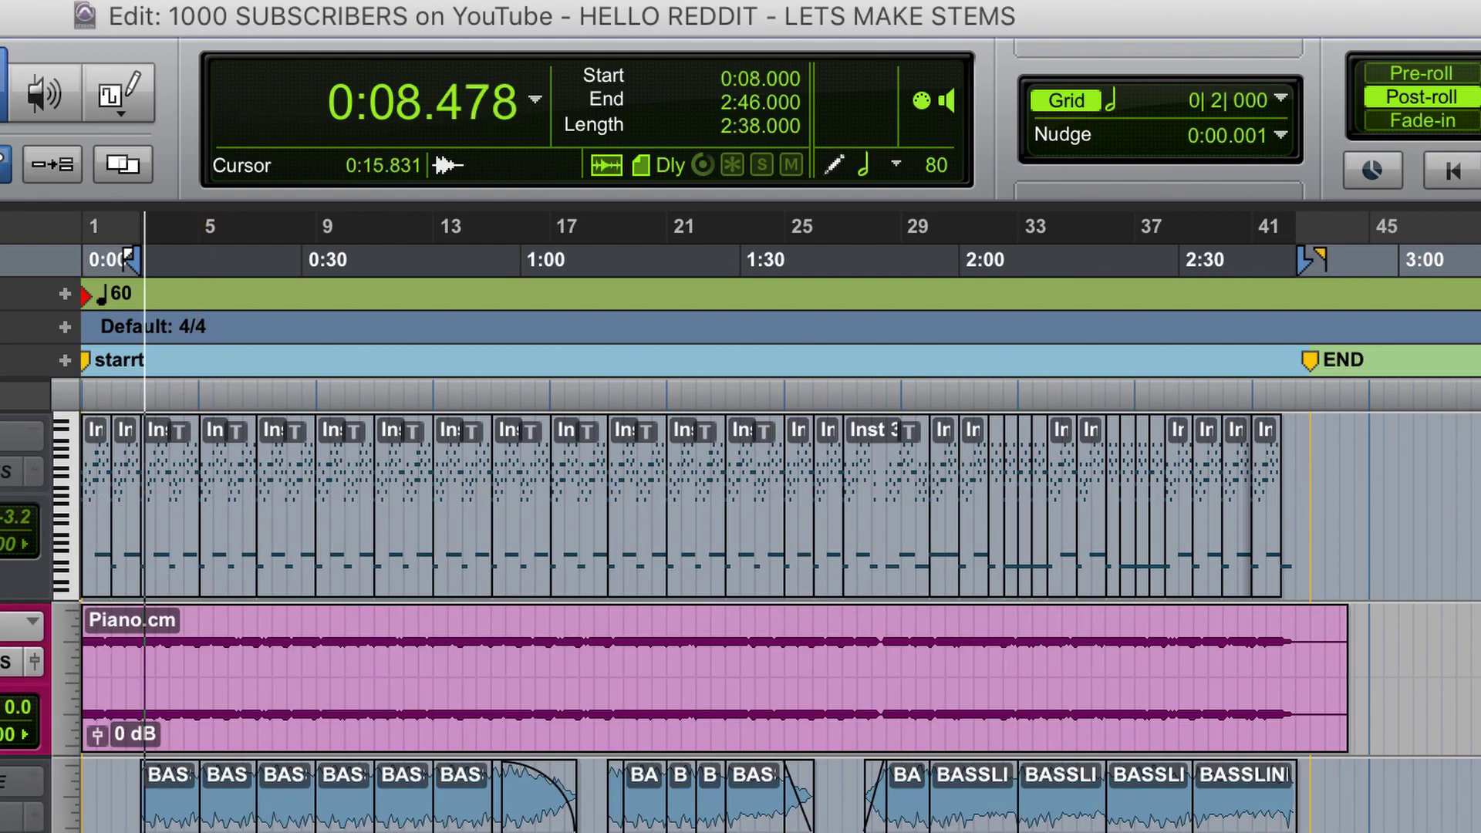
key("shift+s")
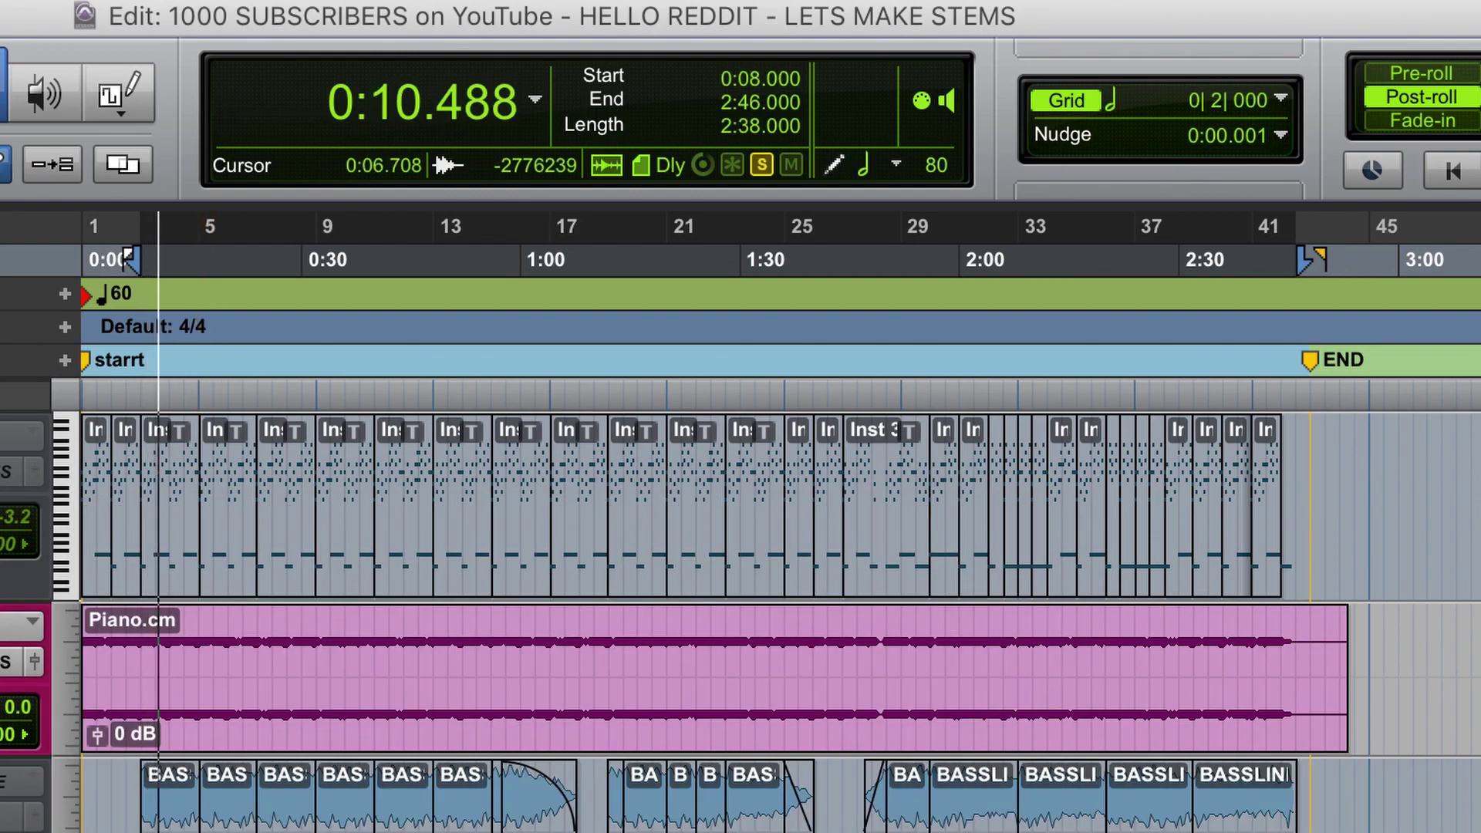
key("space")
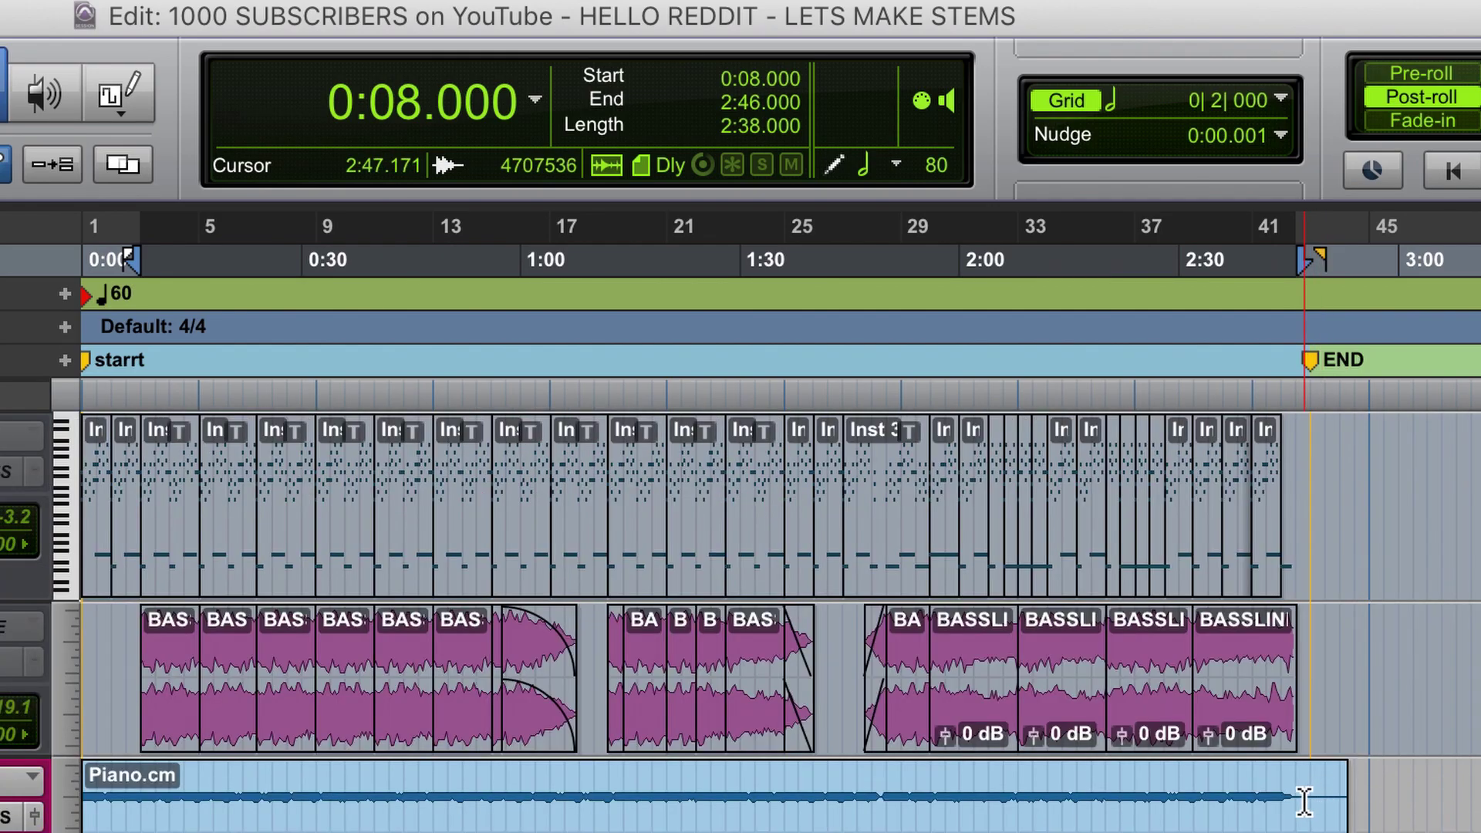
Delete the tail of the Piano.cm clip that extends past the END marker at 2:48.
left_click(1312, 788)
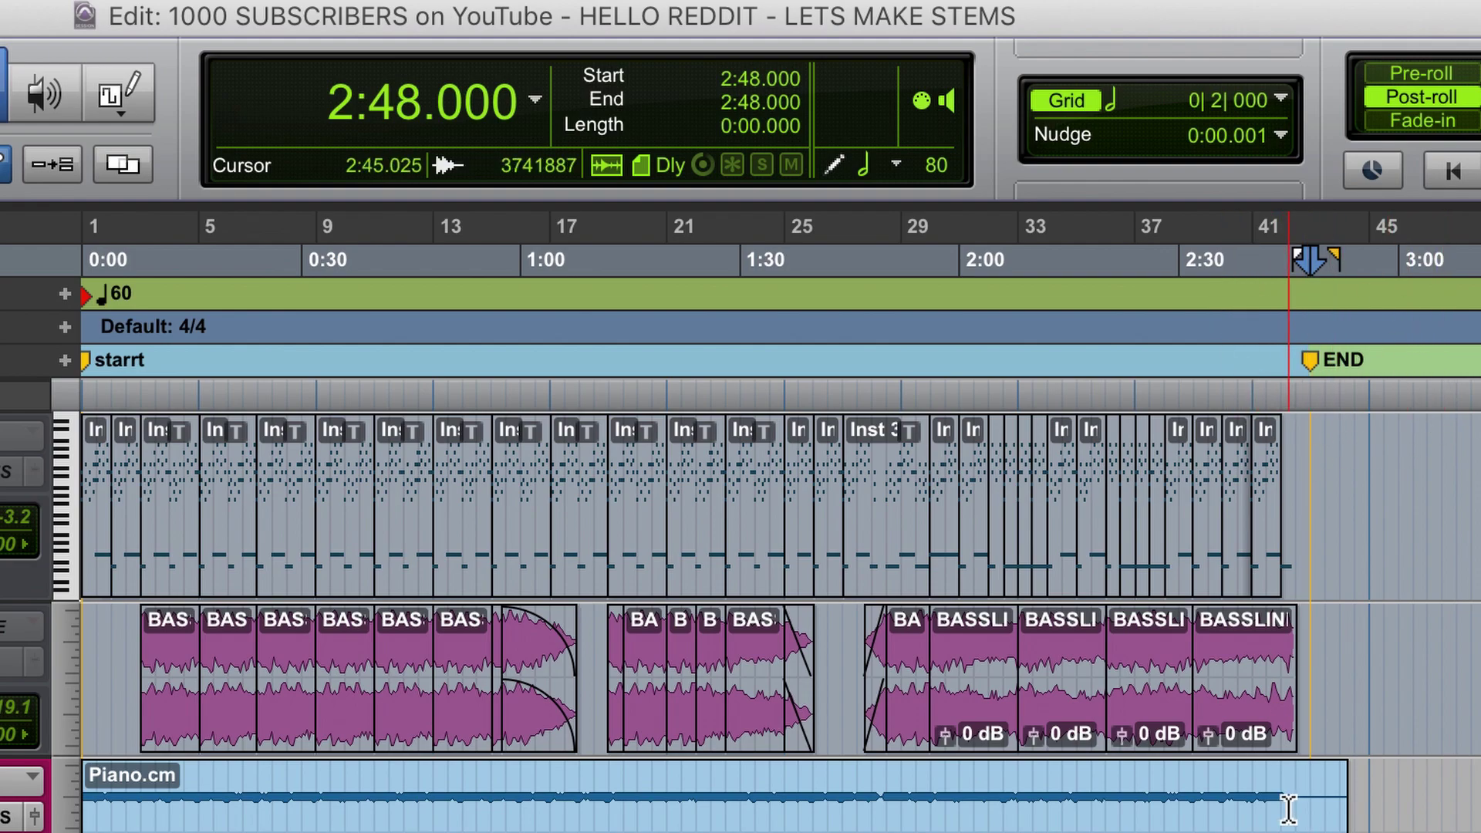
left_click_drag(1309, 802, 1443, 802)
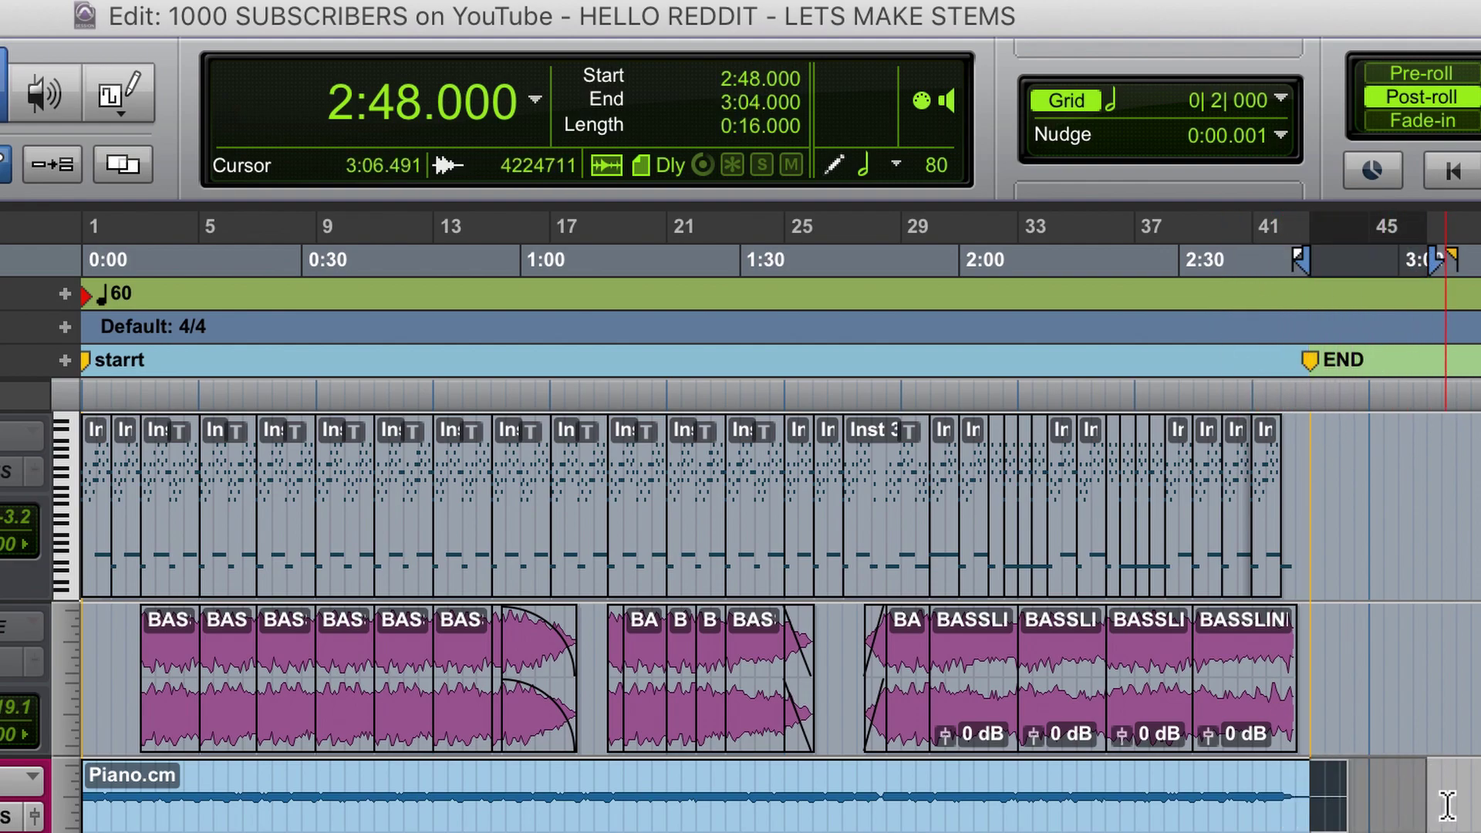
key("Delete")
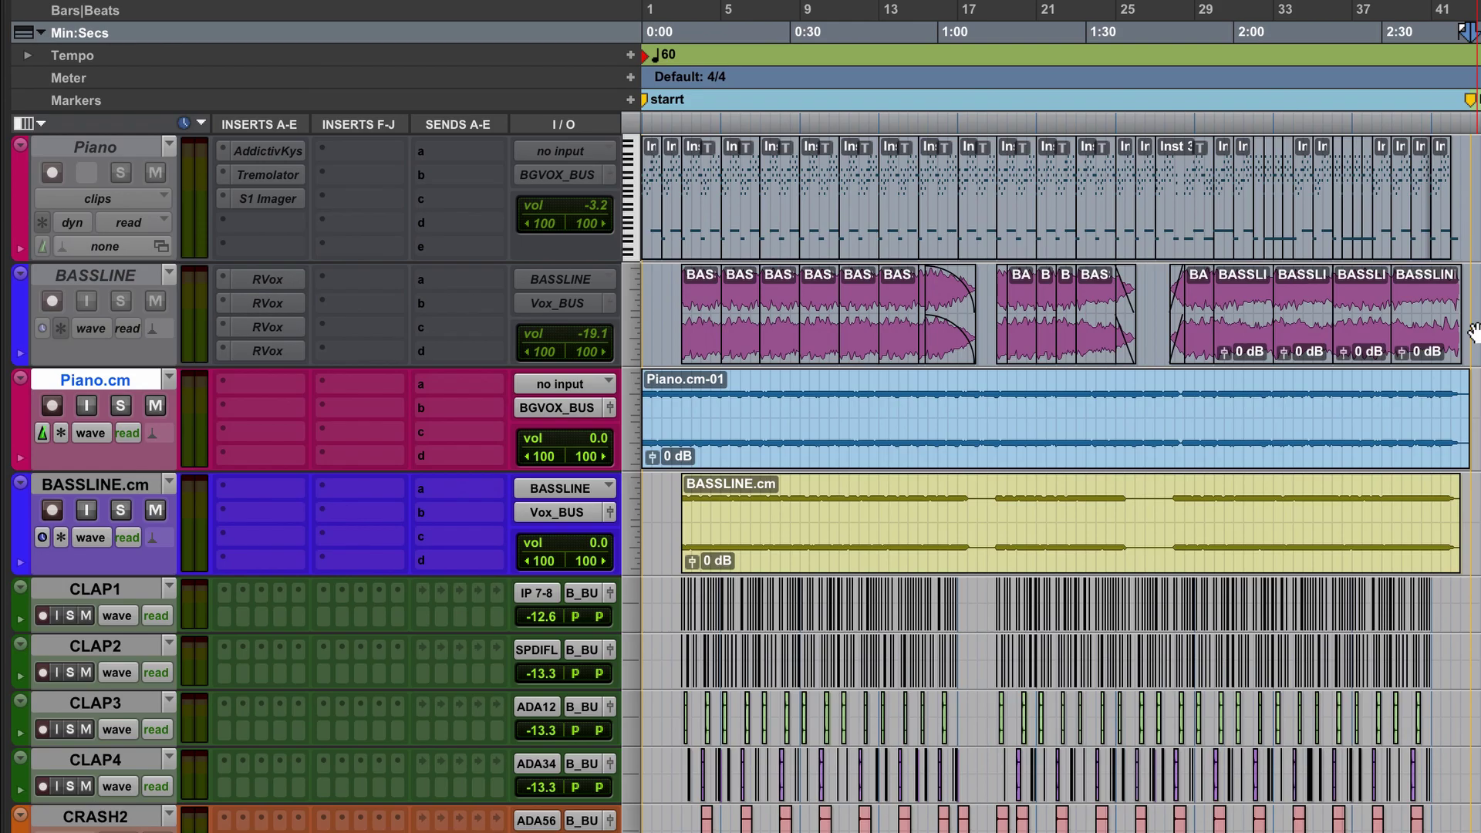
Select the trimmed Piano.cm clip's full range and extend the track selection from Piano.cm through Kick 4.
left_click(1473, 334)
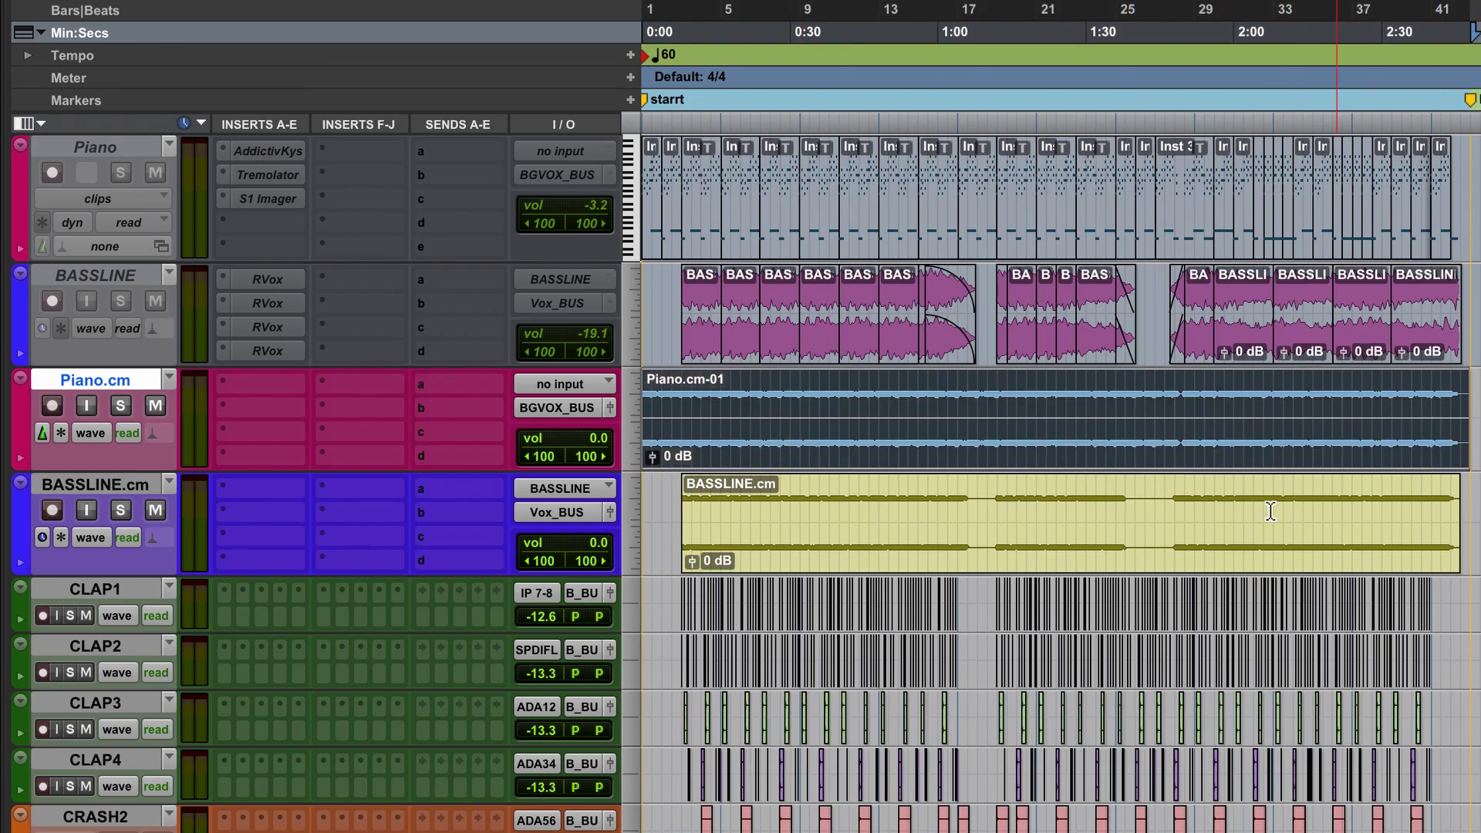
scroll(840, 430, "down", 10)
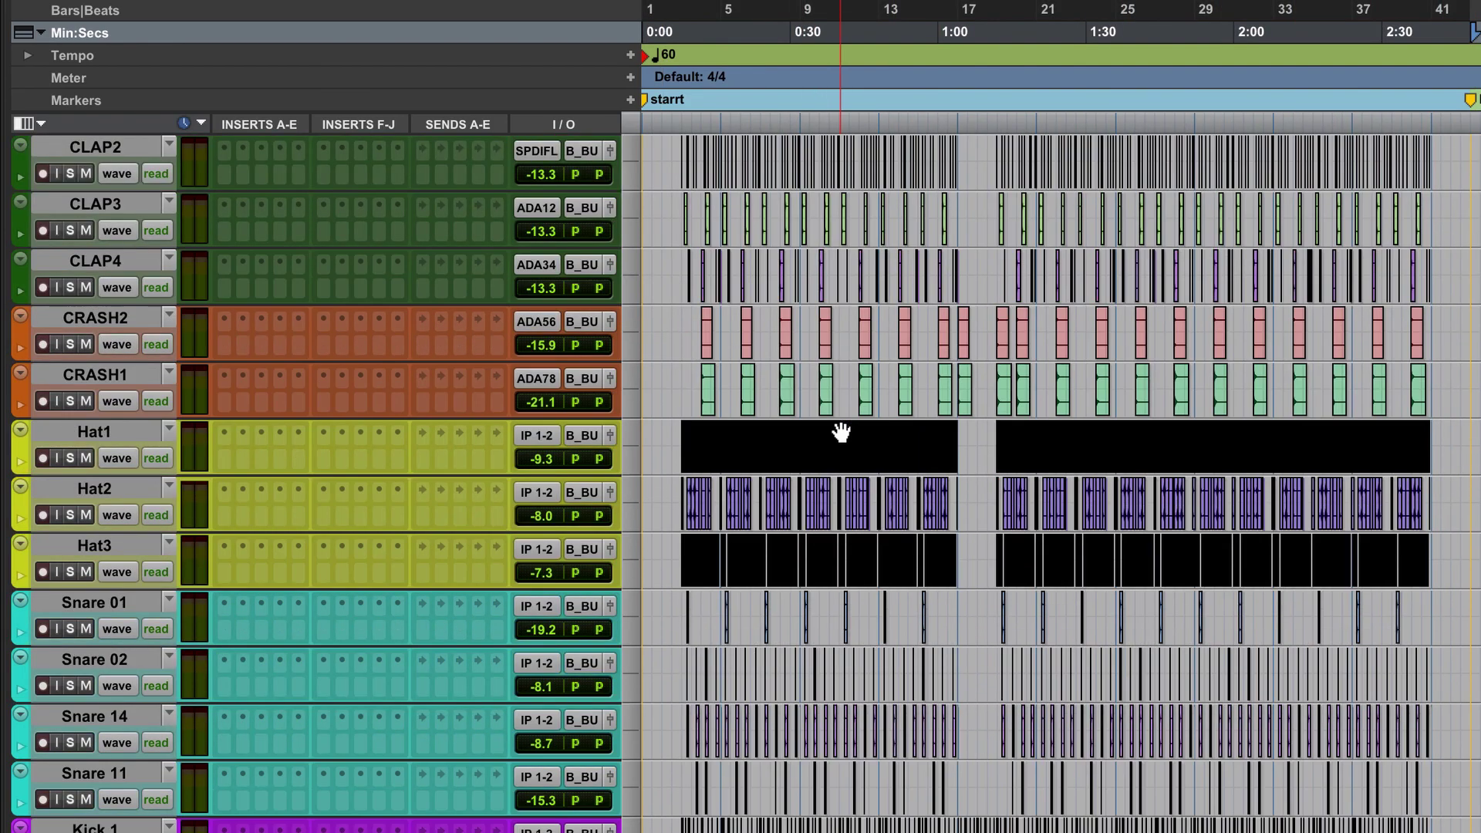
scroll(840, 429, "up", 8)
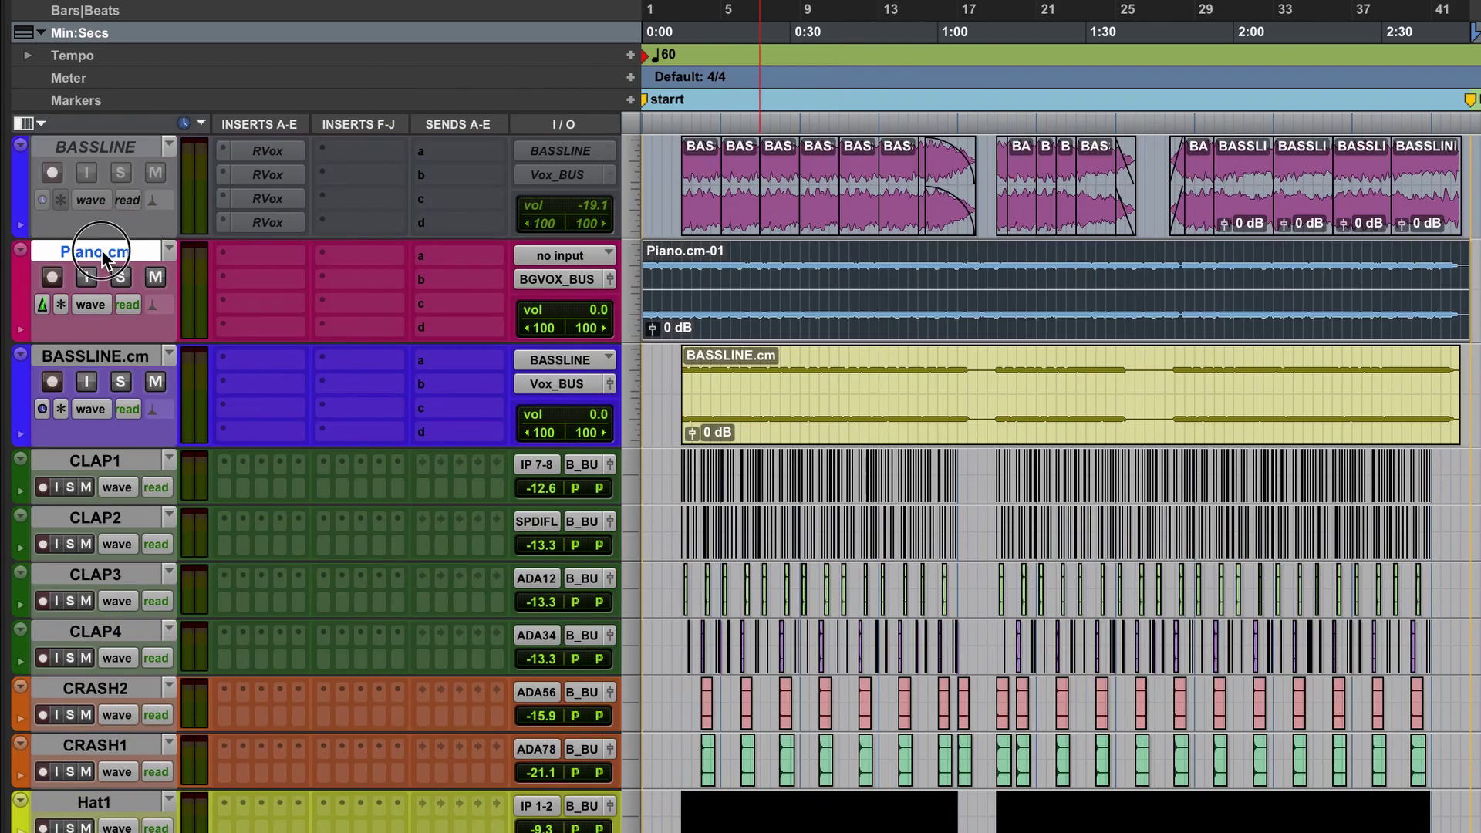
scroll(85, 250, "down", 8)
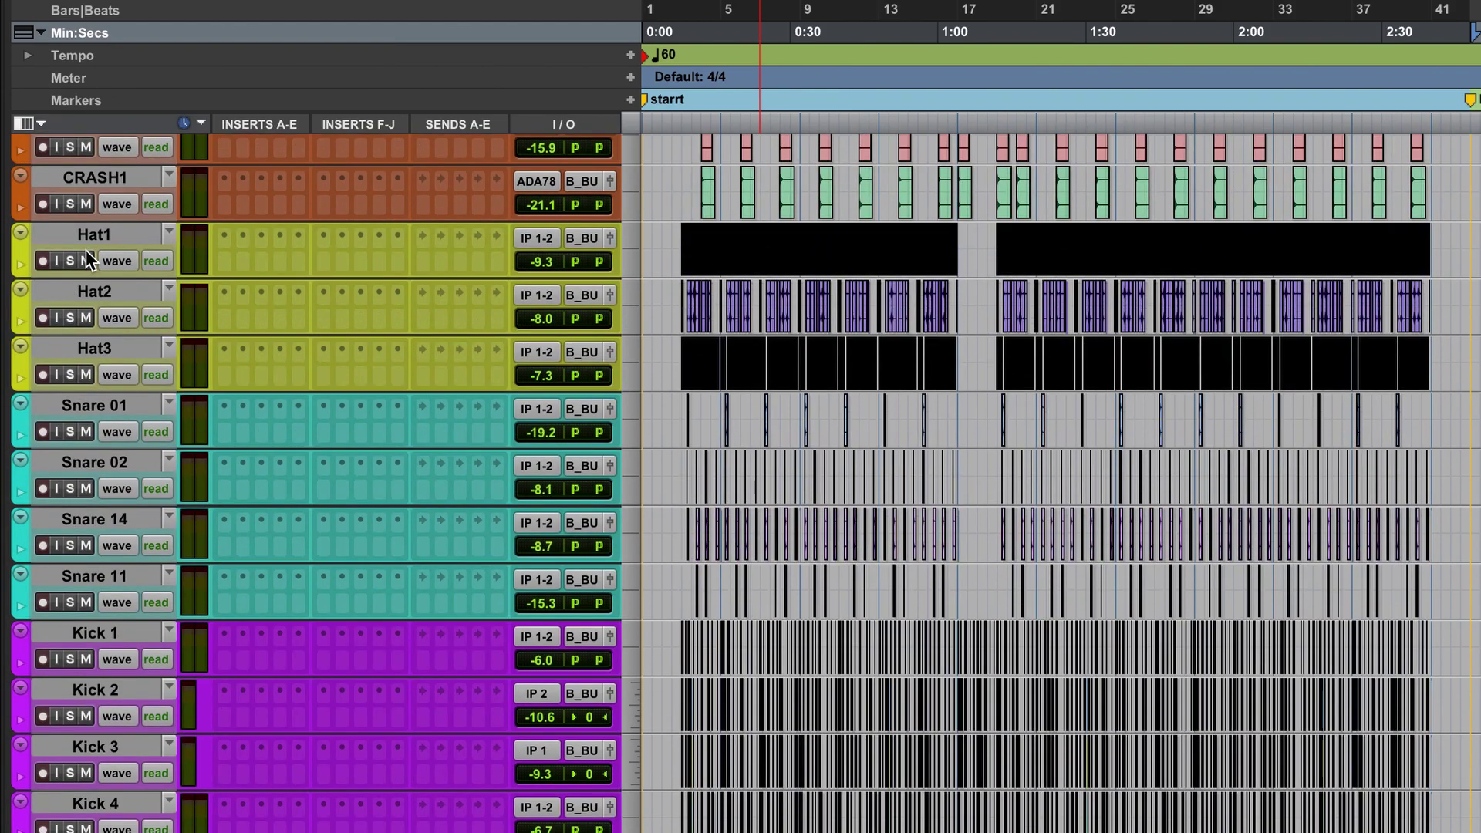
left_click(107, 820, "alt")
scroll(1028, 515, "up", 10)
key("space")
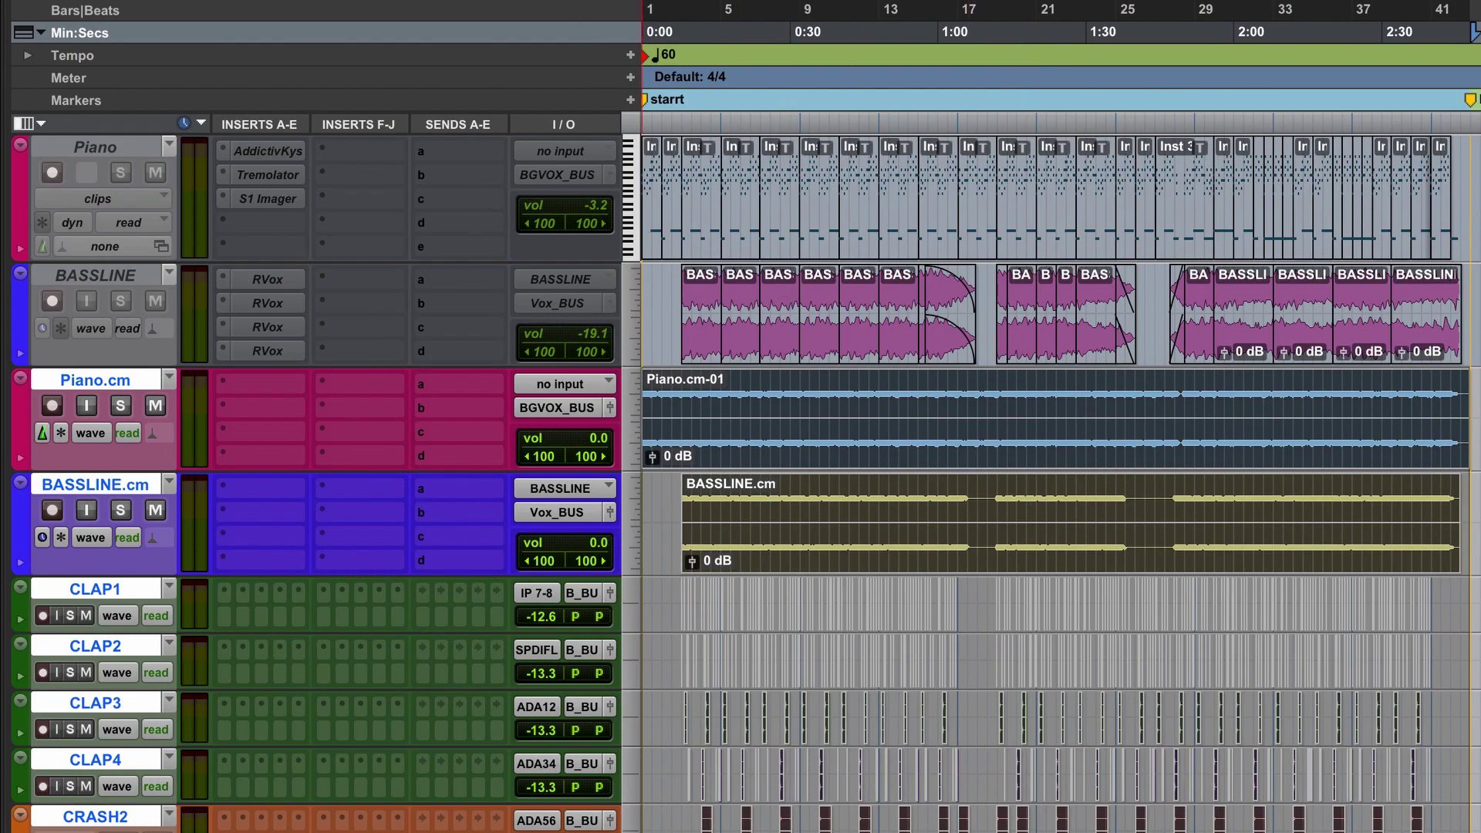
Bounce the selected tracks offline as 24-bit, 48 kHz interleaved WAV files prefixed Reddit Stems into a new STEMS folder on the Desktop.
left_click(378, 0)
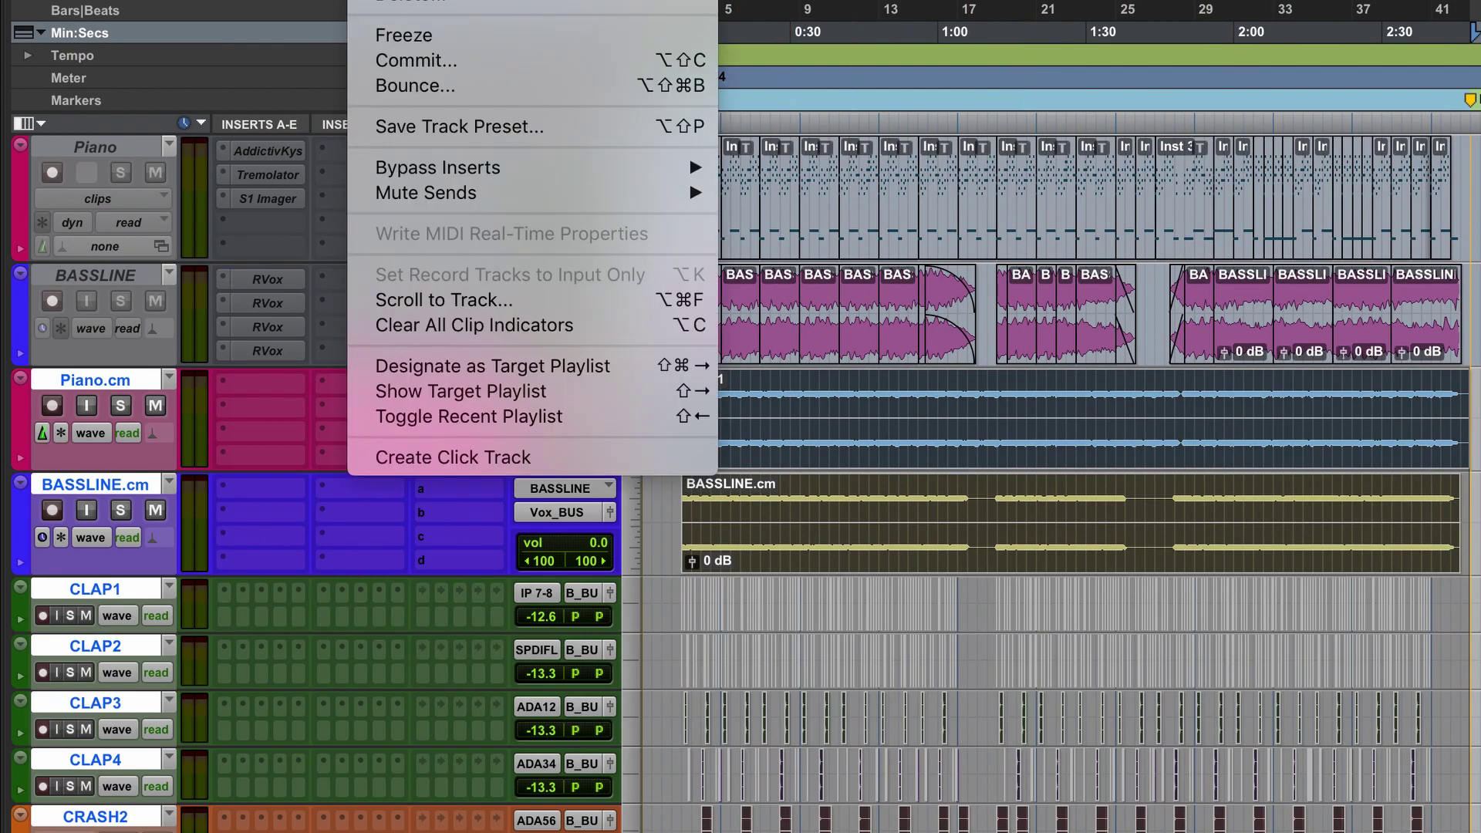
left_click(395, 87)
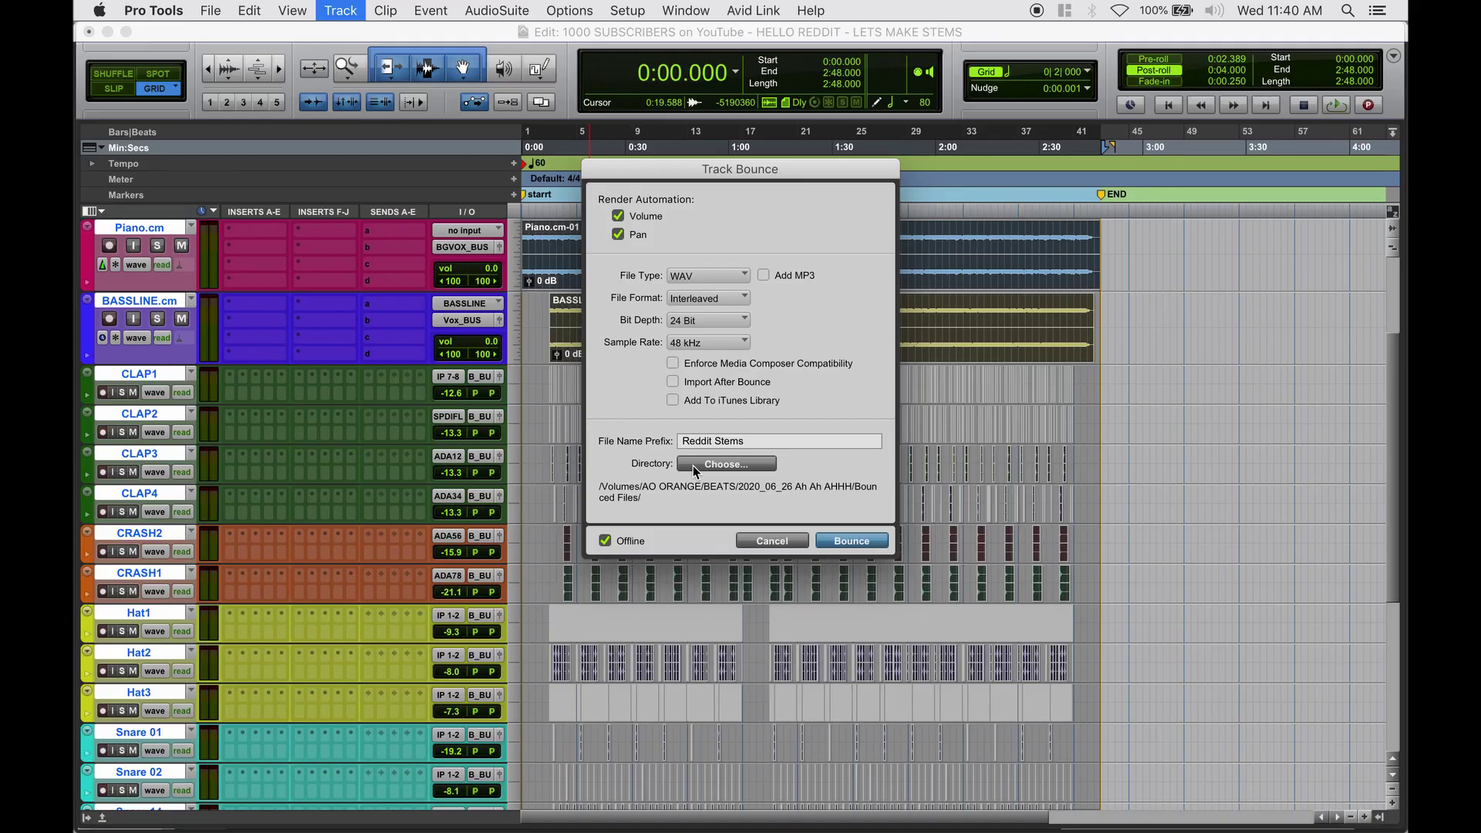
left_click(556, 395)
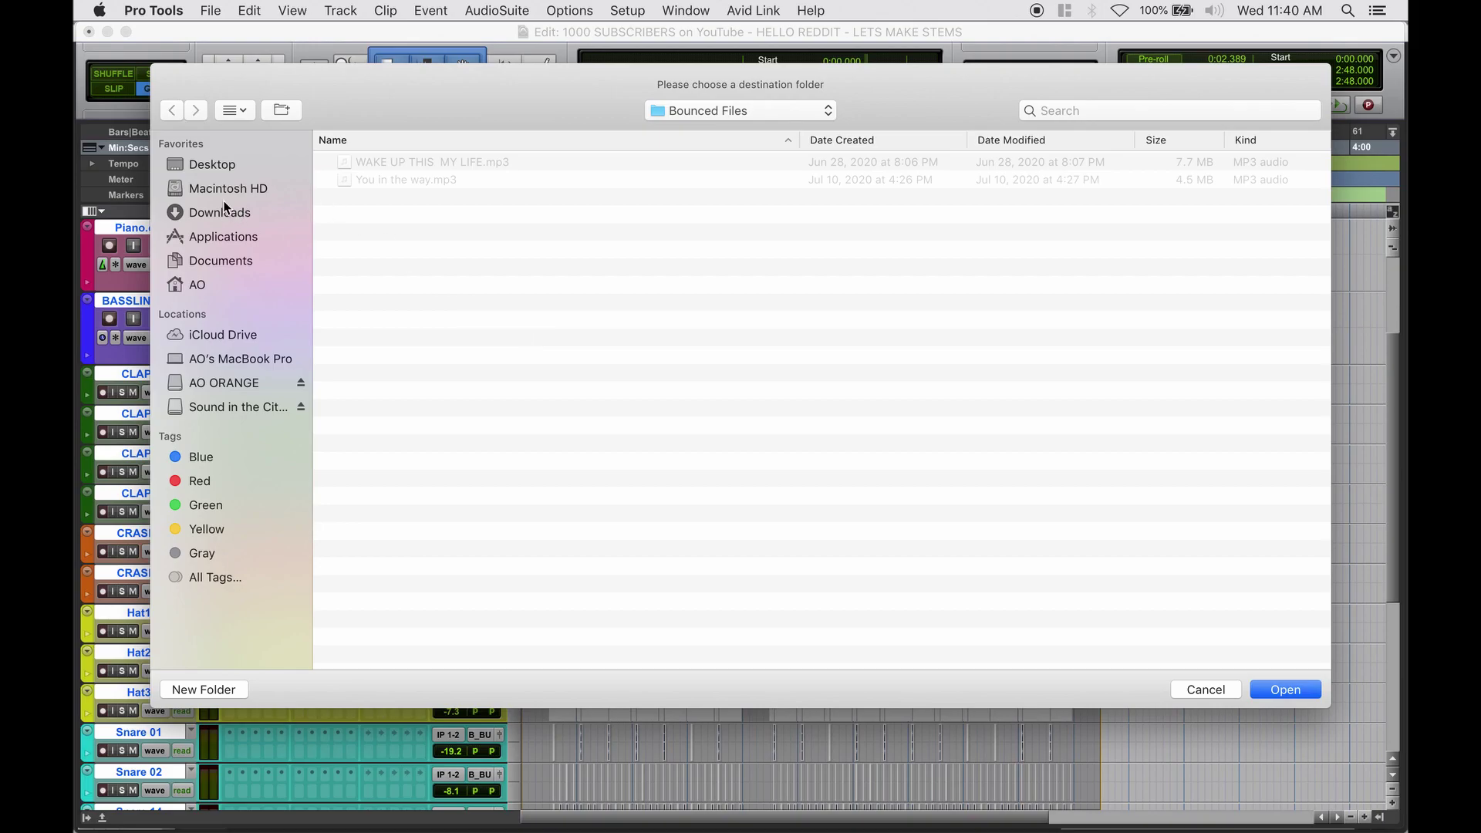
left_click(207, 163)
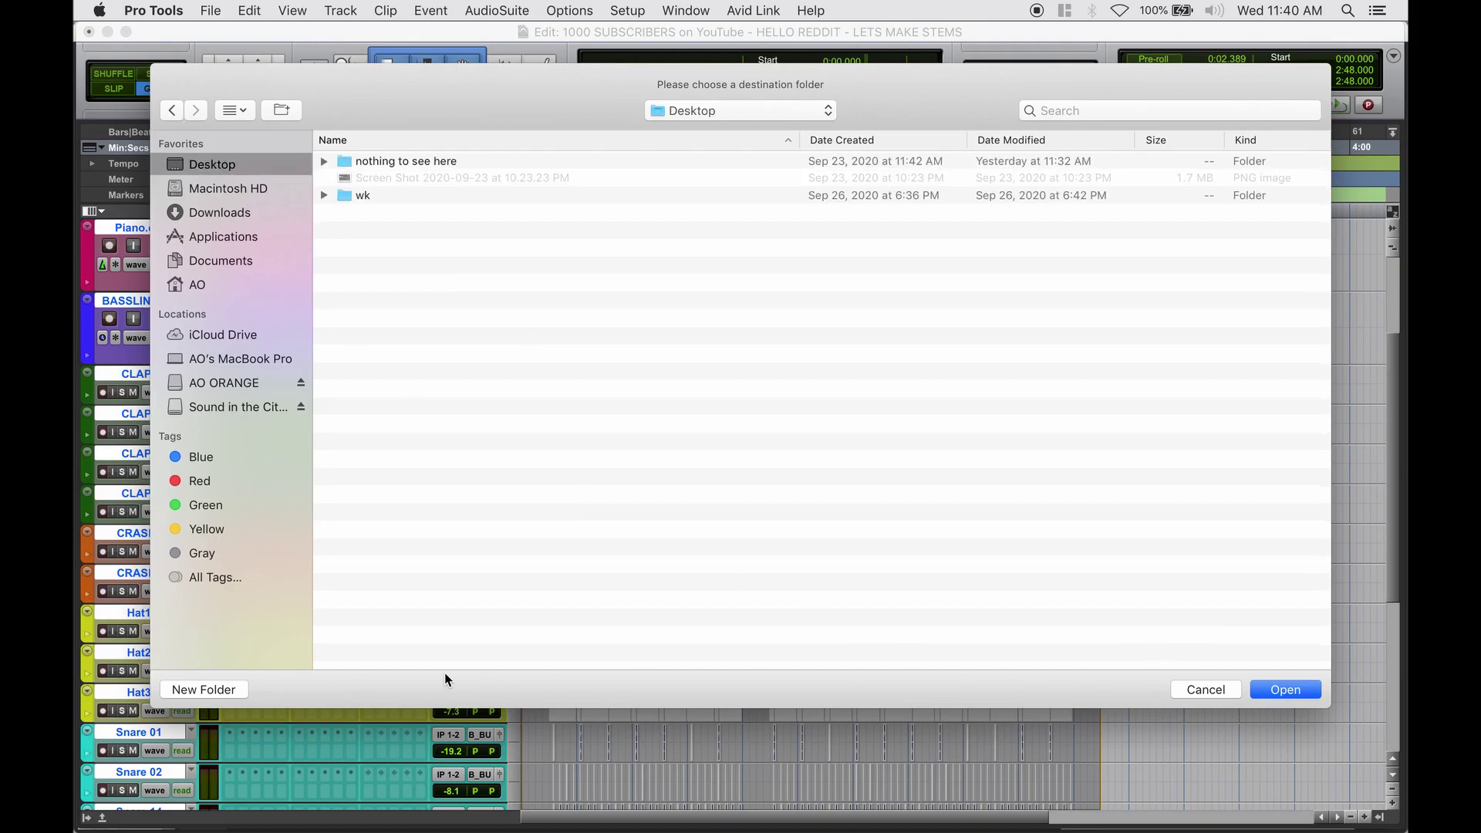
left_click(241, 688)
type("STEMS")
key("Return")
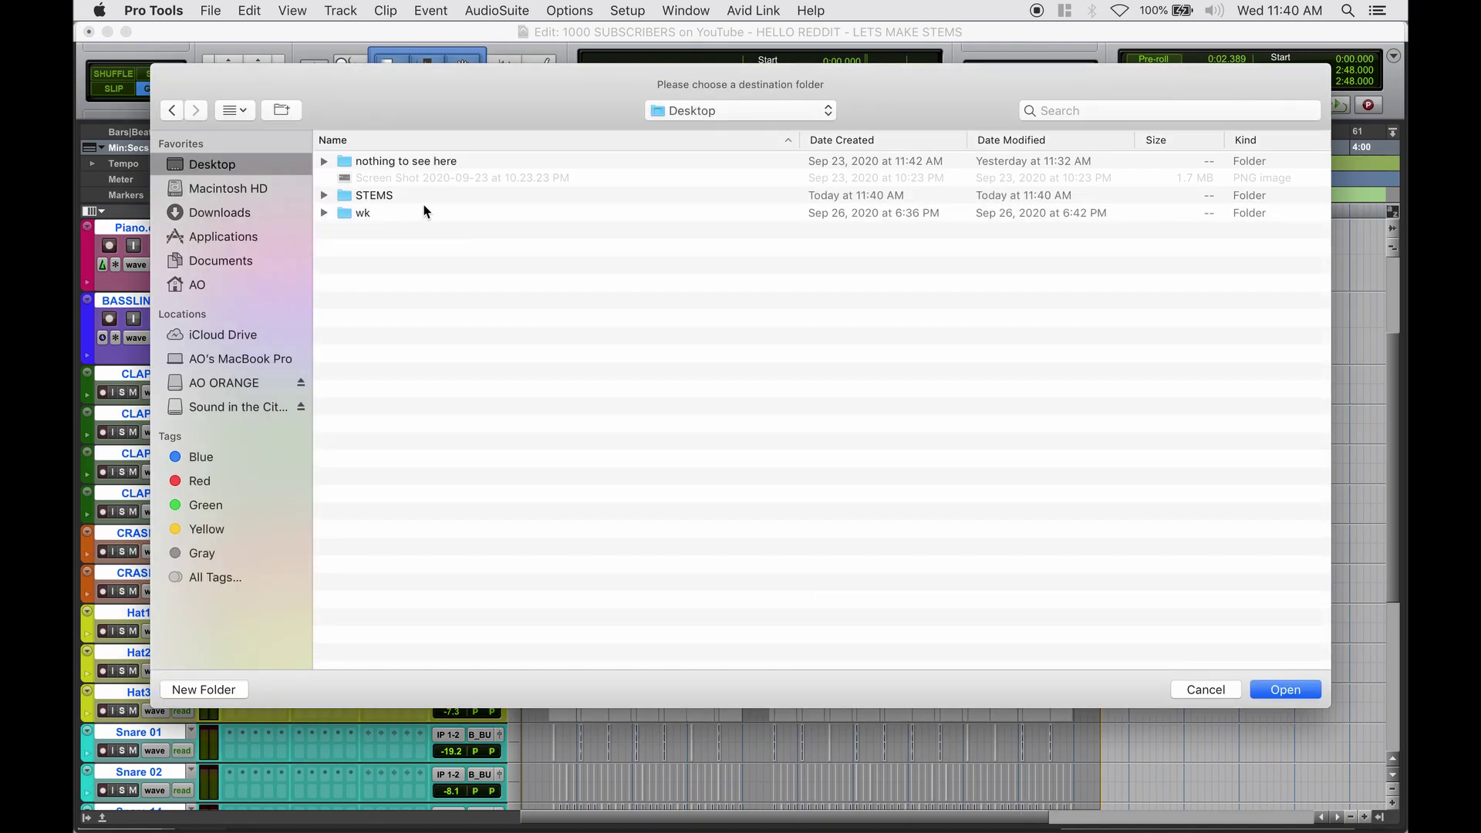
double_click(383, 196)
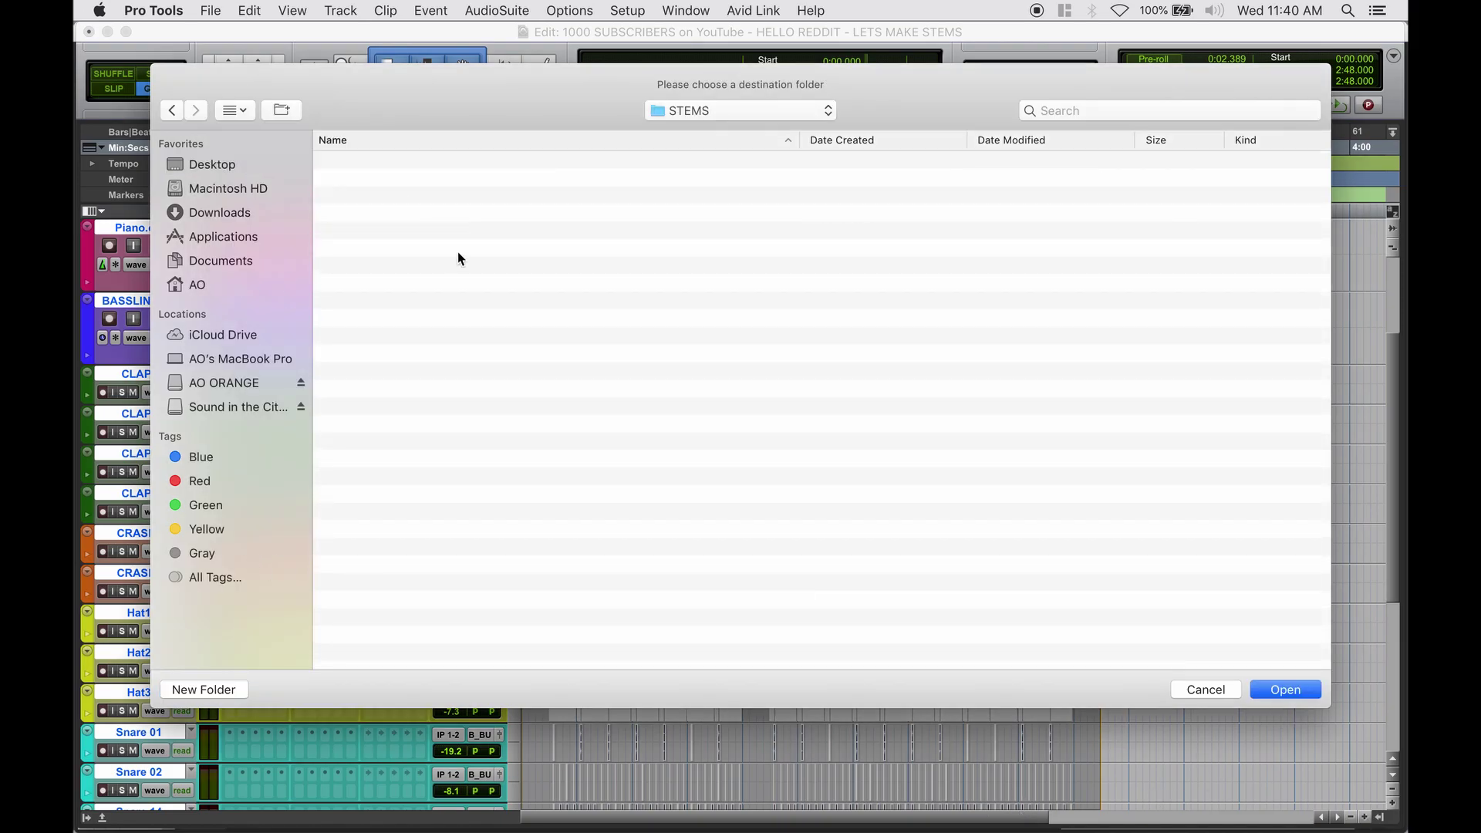
left_click(1269, 692)
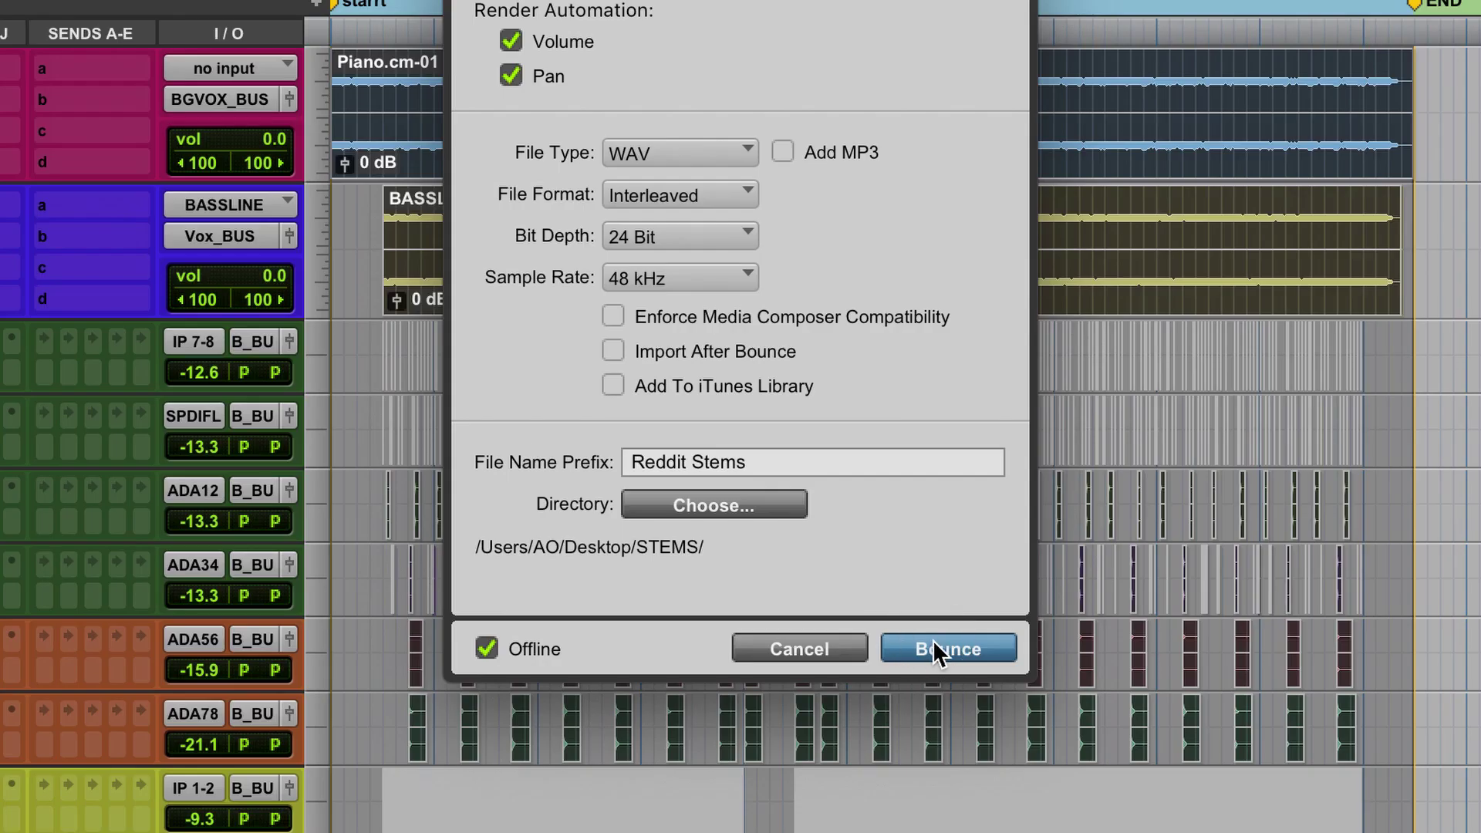
left_click(936, 652)
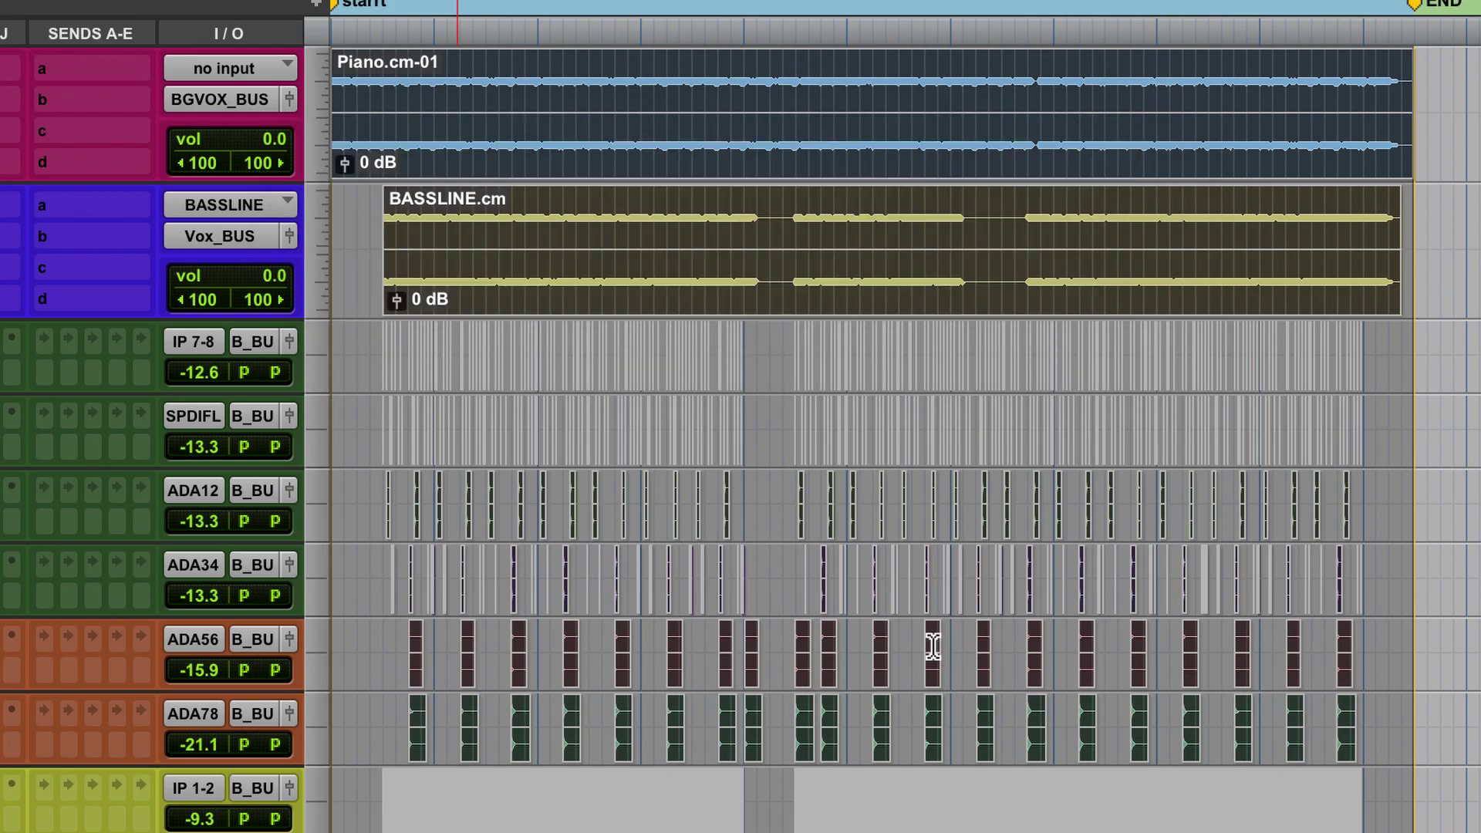
Close the session windows and open the STEMS folder on the Desktop.
left_click(614, 204)
left_click(611, 204)
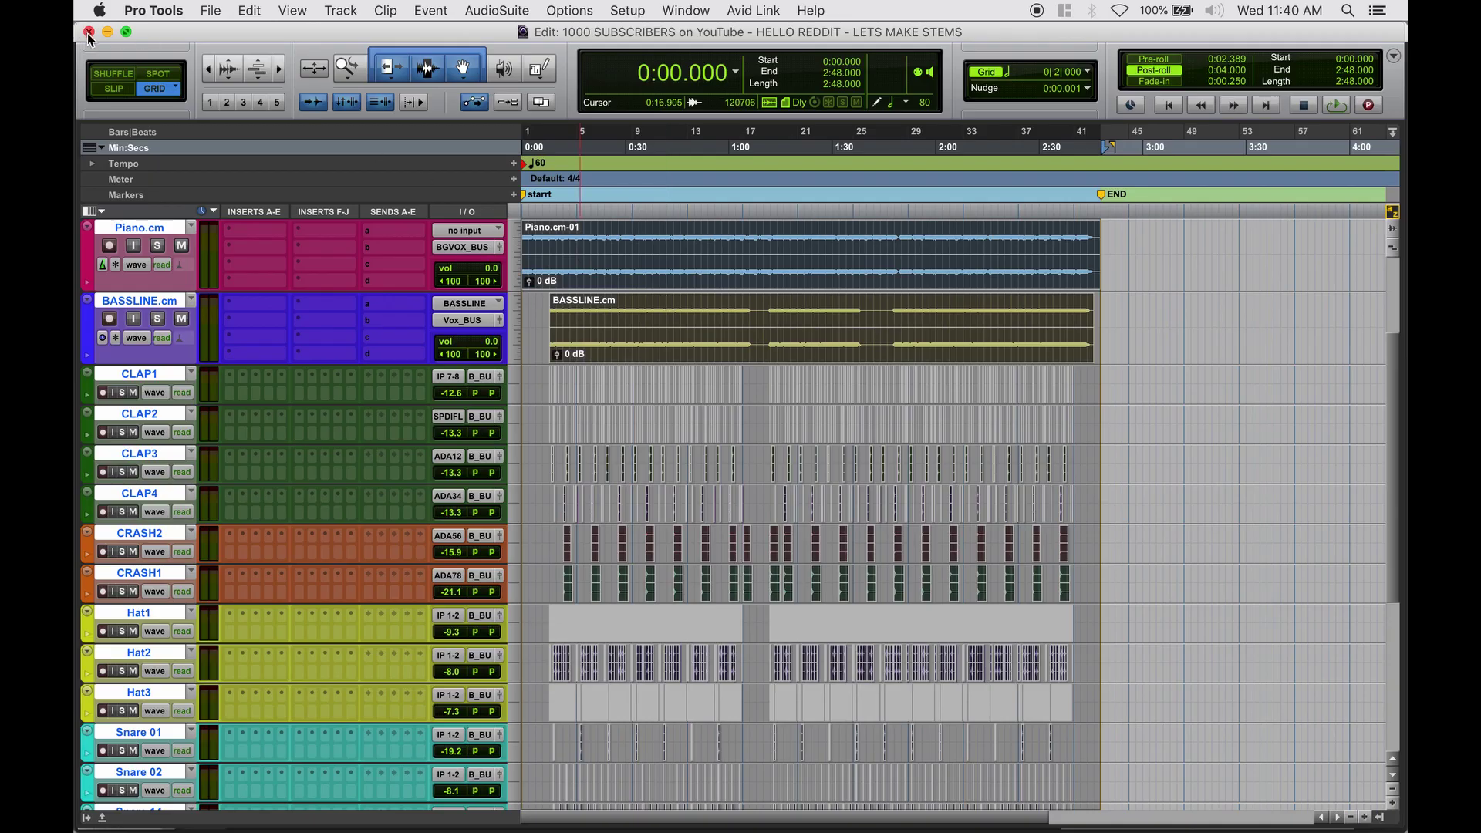
left_click(88, 32)
left_click(90, 33)
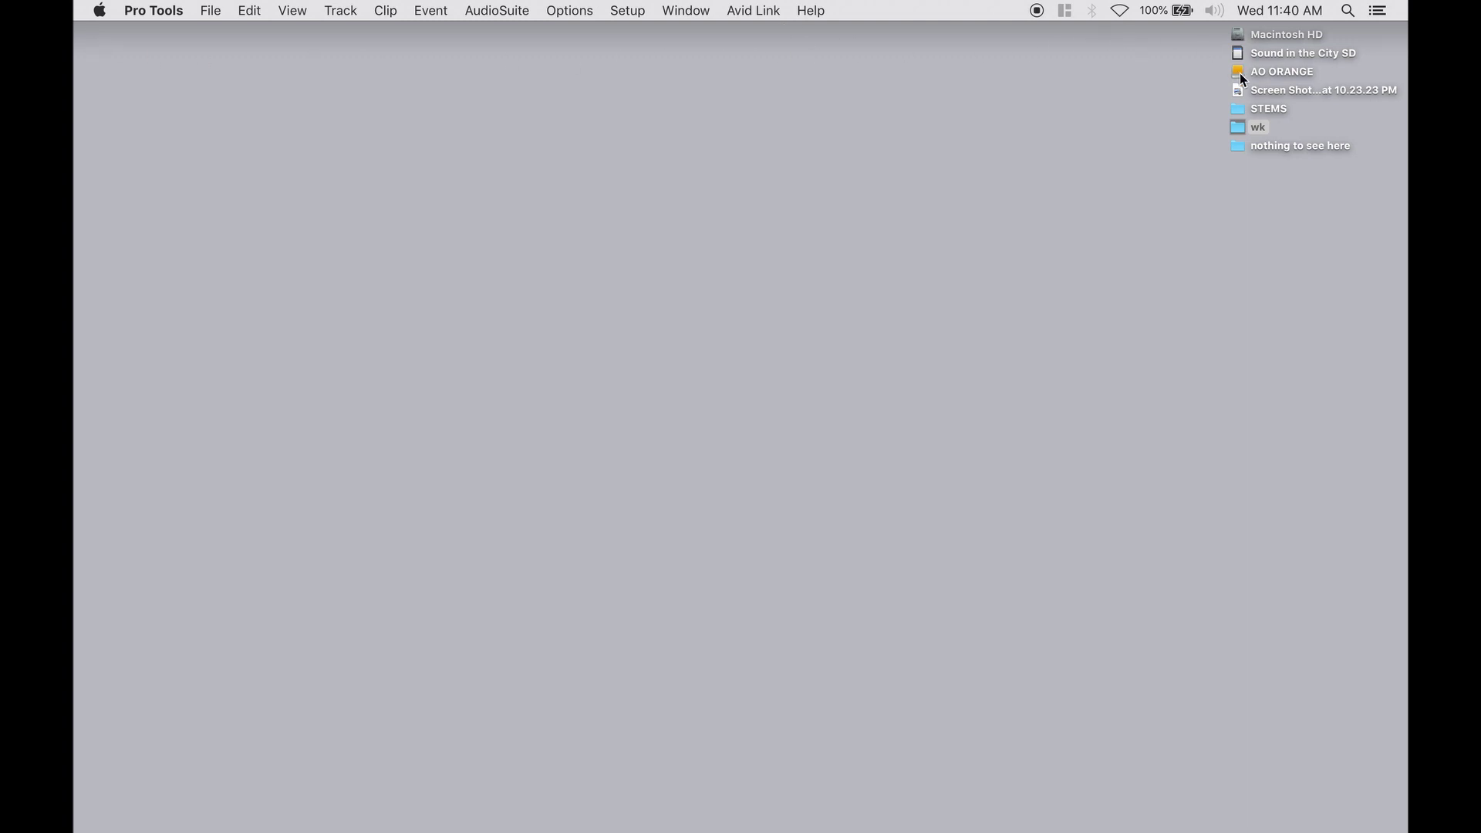
left_click(1251, 127)
double_click(1269, 110)
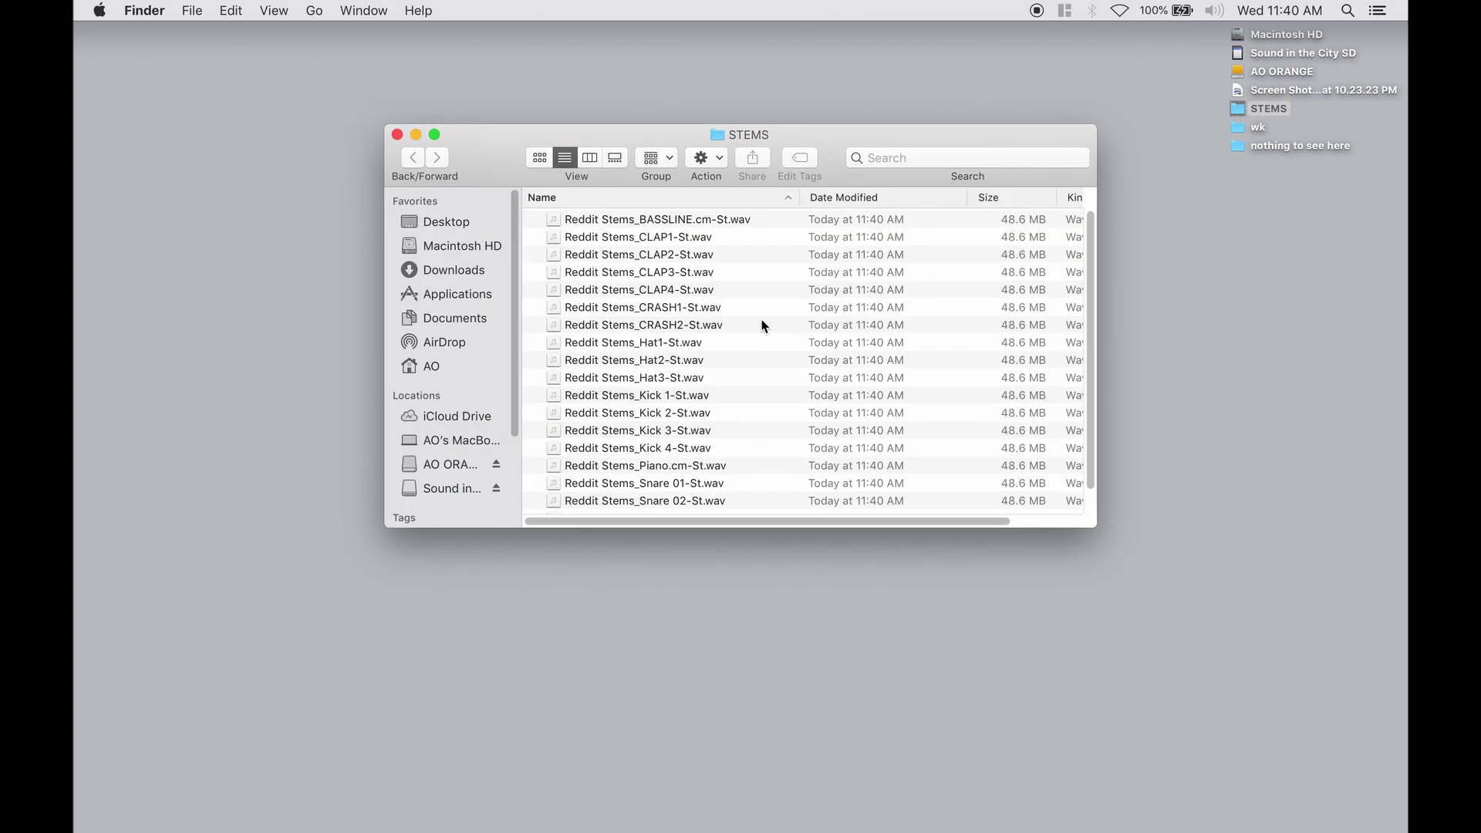
Preview the Reddit Stems_BASSLINE.cm-St.wav file to check its length and playback.
left_click(694, 220)
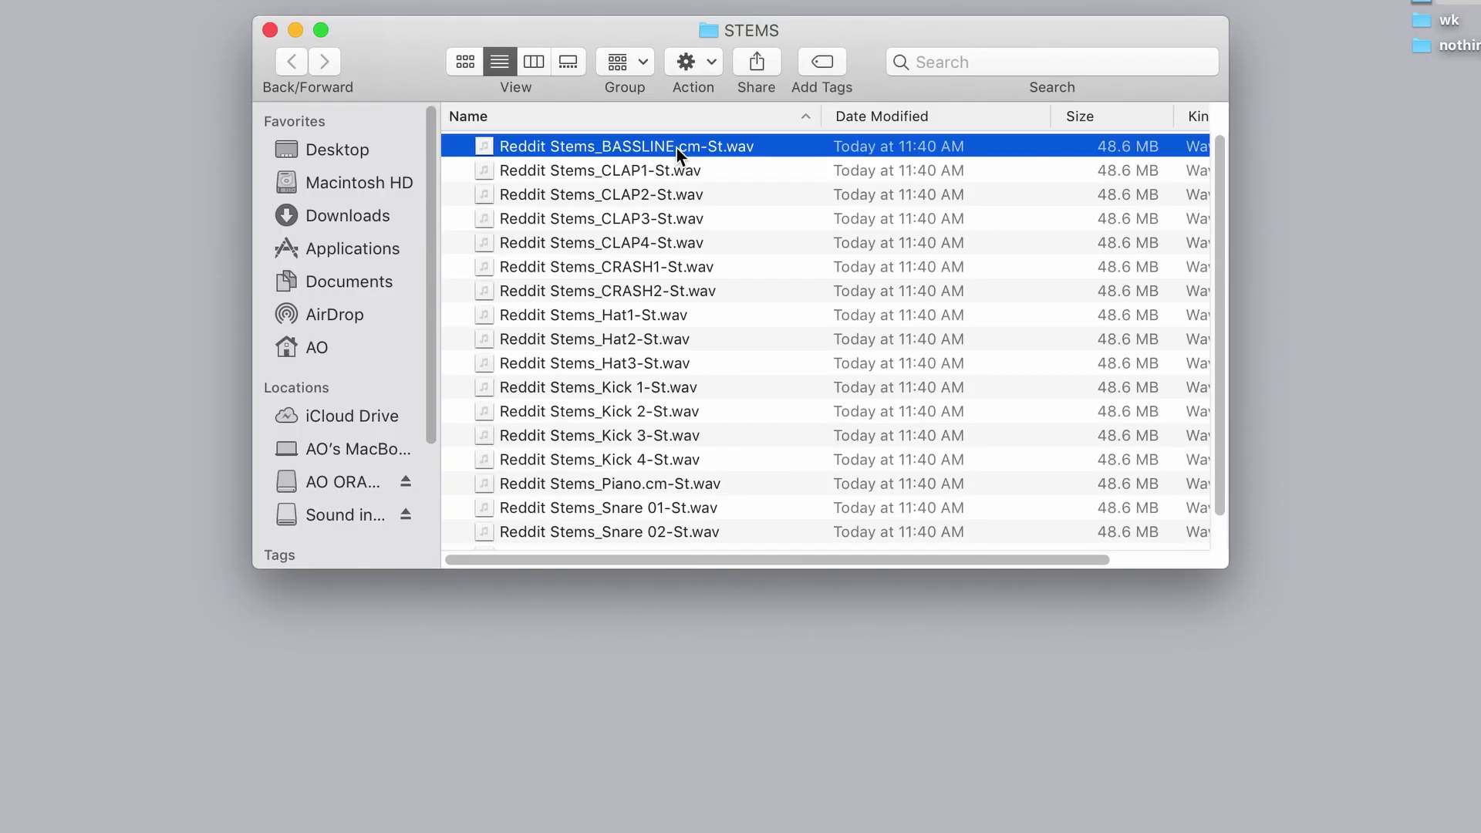
key("space")
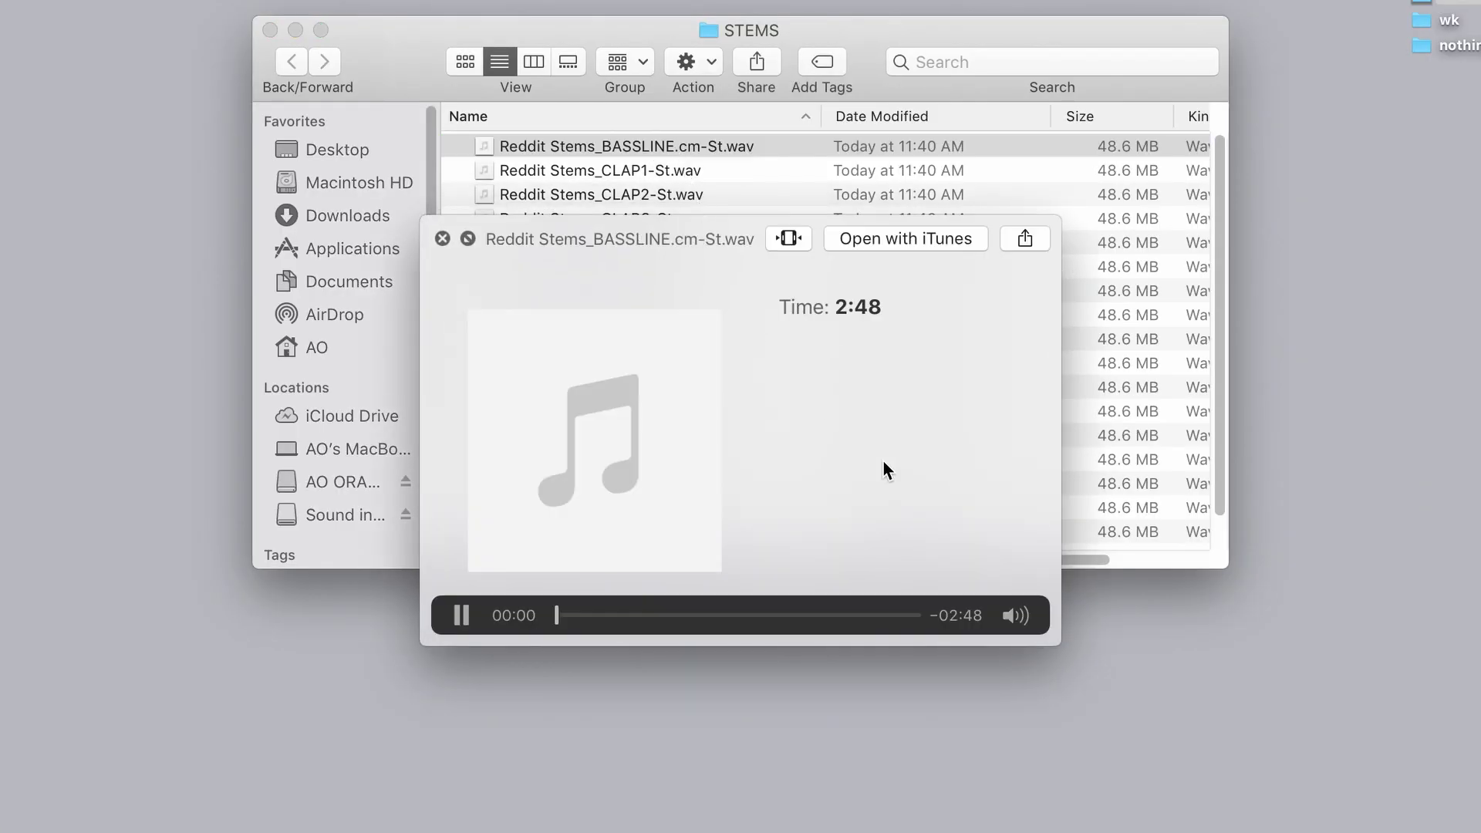
key("space")
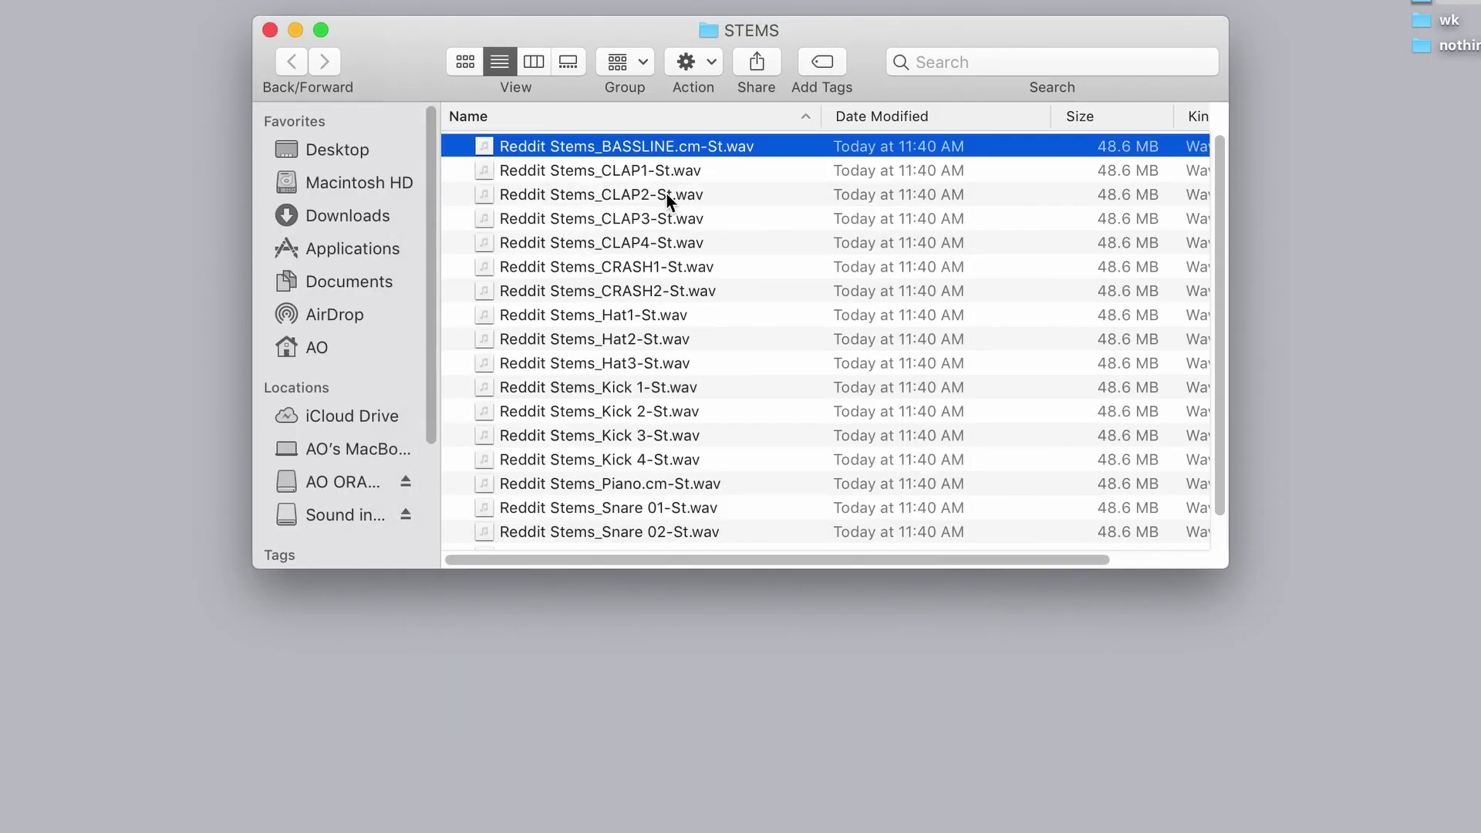
Preview the CLAP1 and Snare 11 stem files to check their length, and close the STEMS folder.
left_click(660, 171)
key("space")
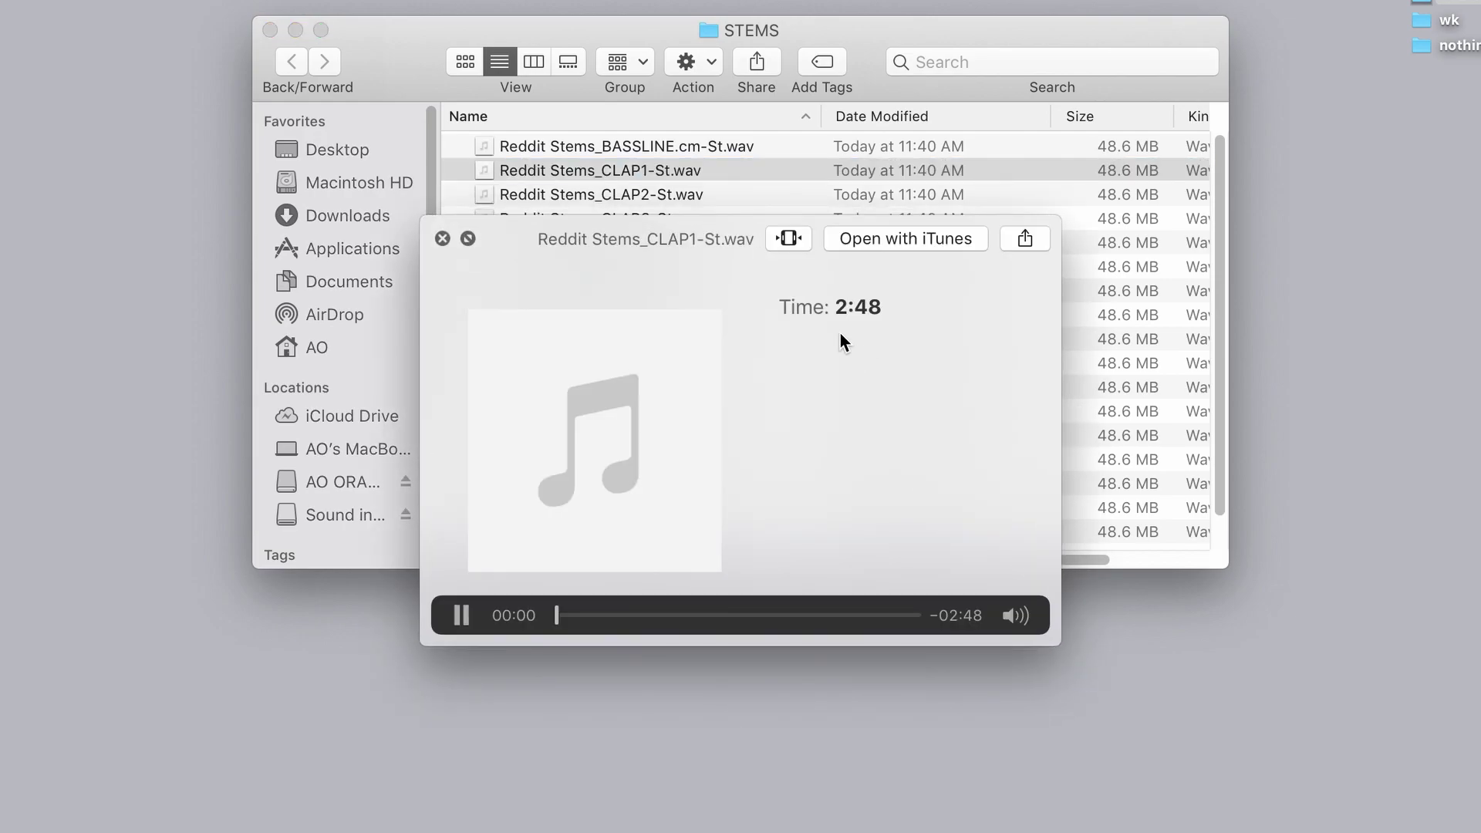
key("space")
scroll(652, 374, "down", 2)
left_click(645, 514)
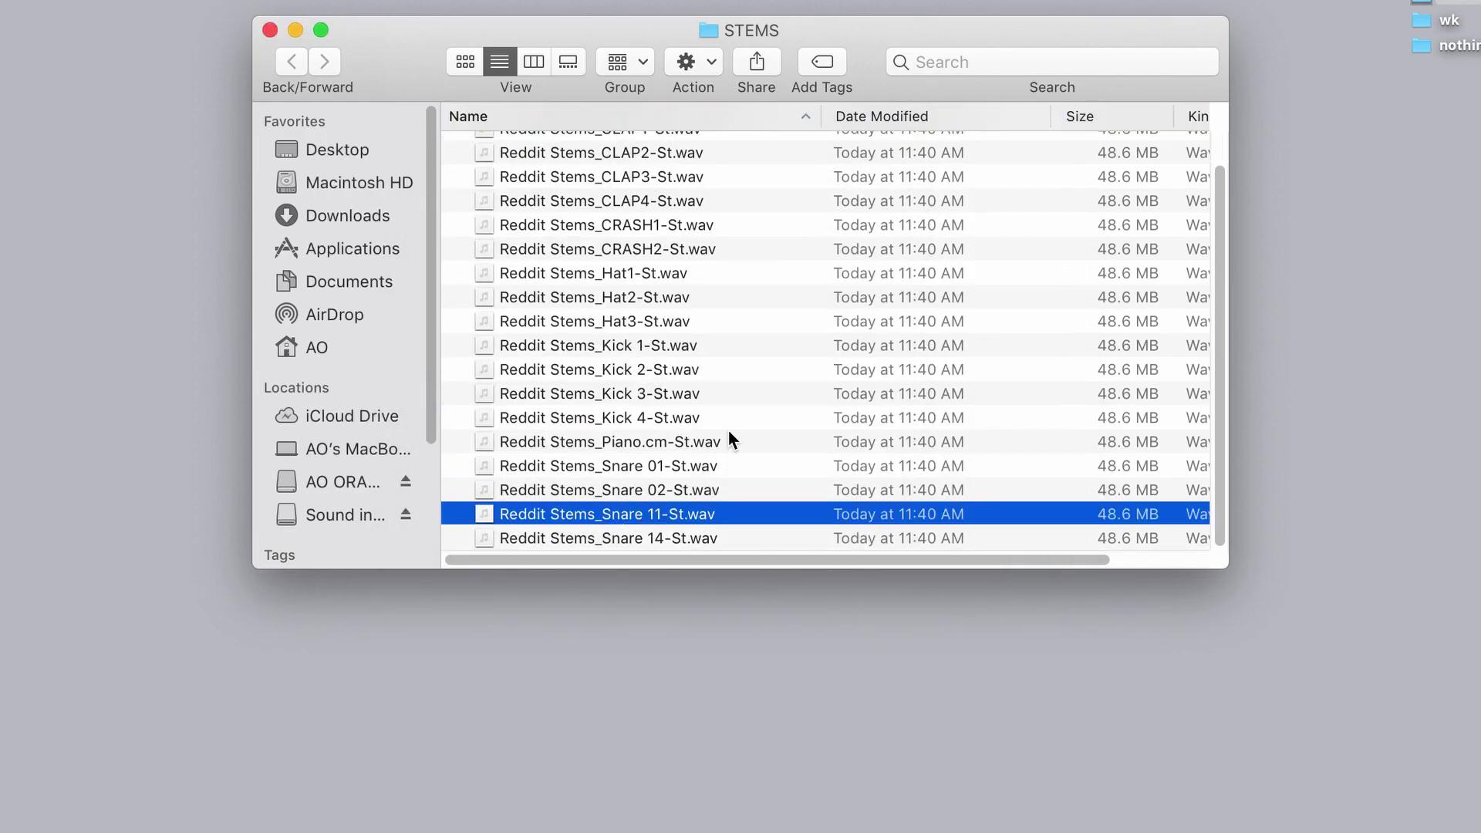
key("space")
key("space")
left_click(270, 29)
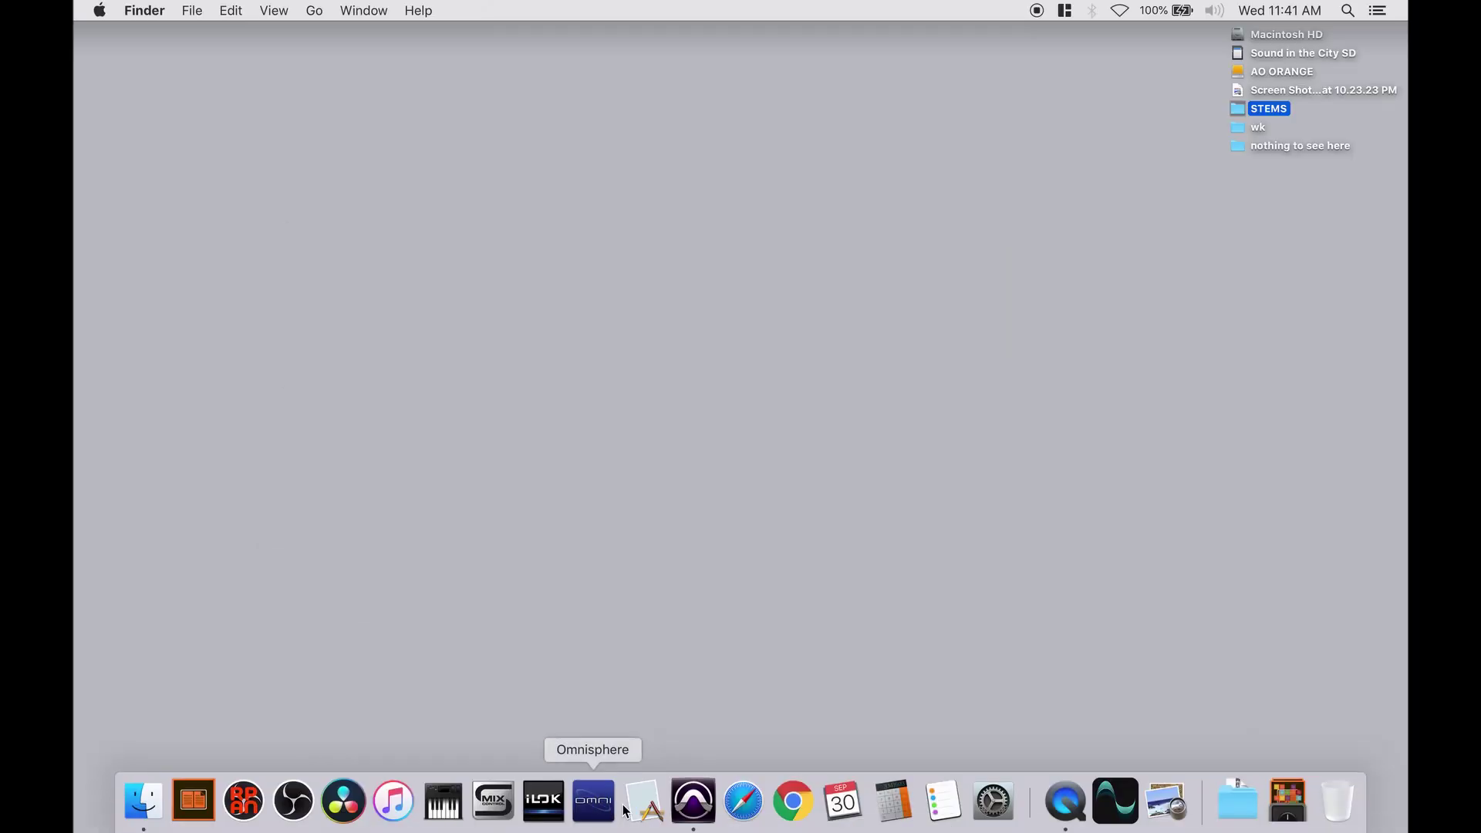
Switch to Pro Tools and create a new local session named TEST STEMS.
left_click(686, 797)
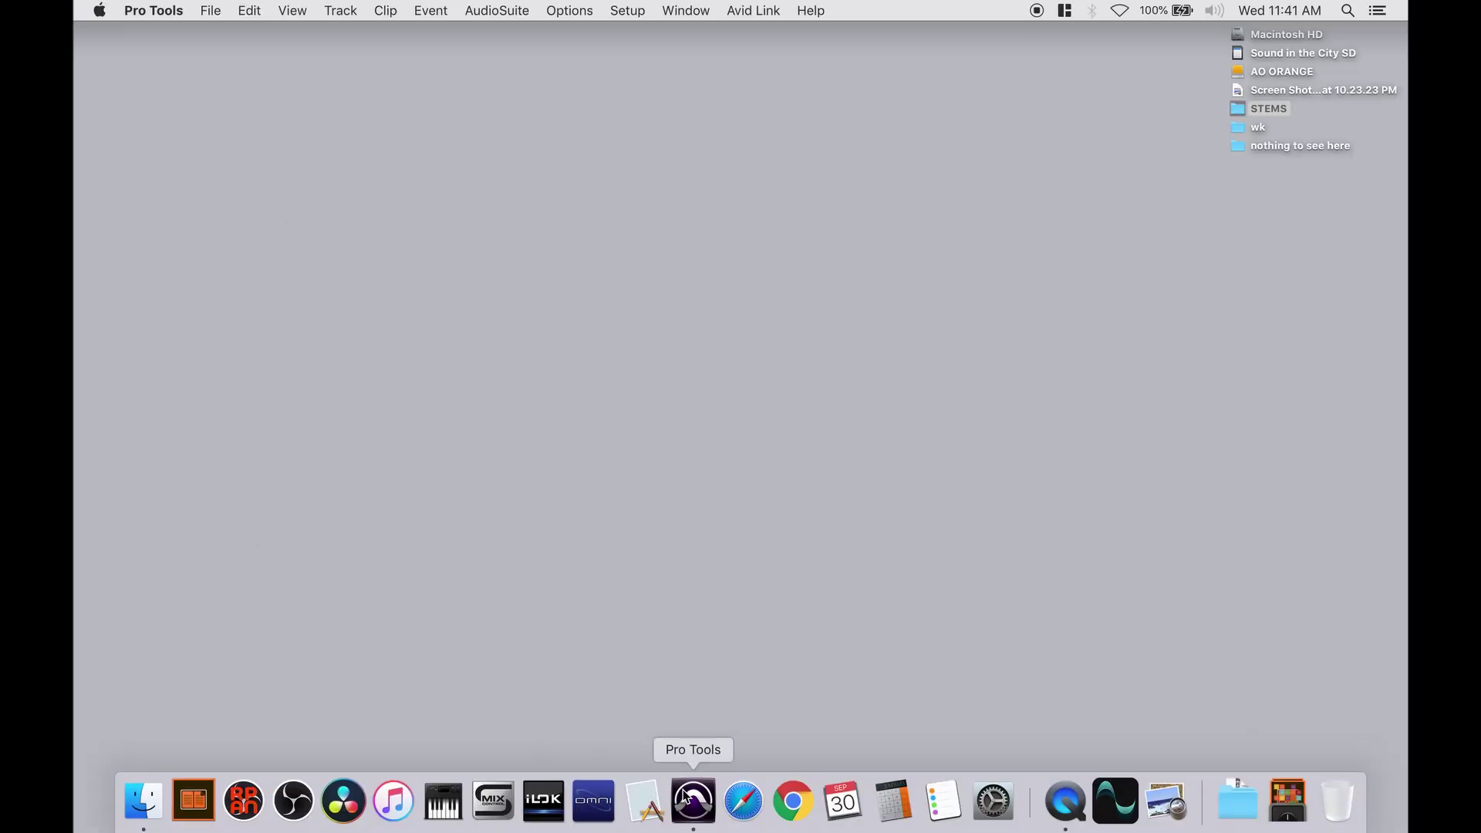
left_click(210, 11)
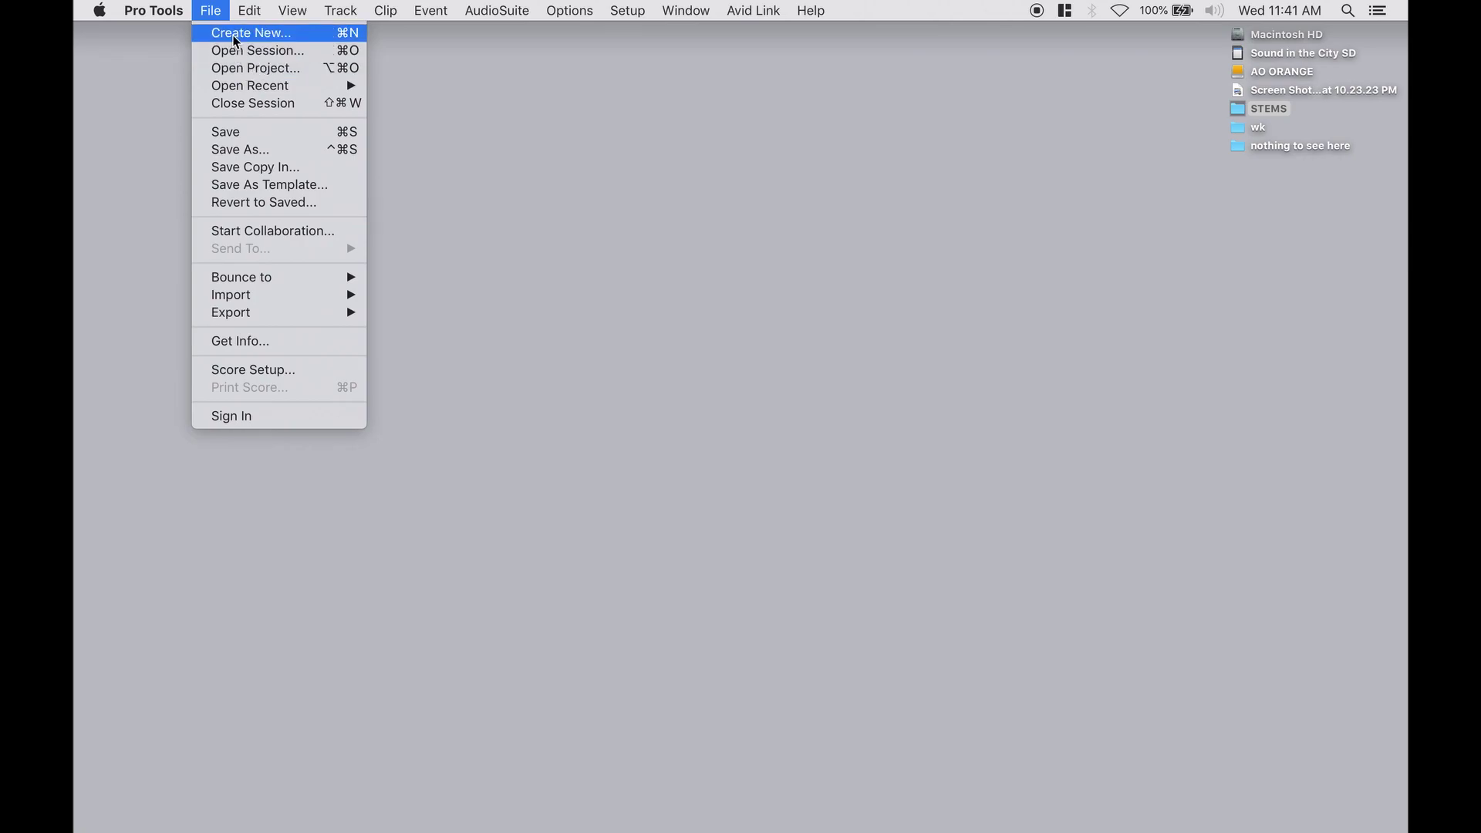
left_click(234, 37)
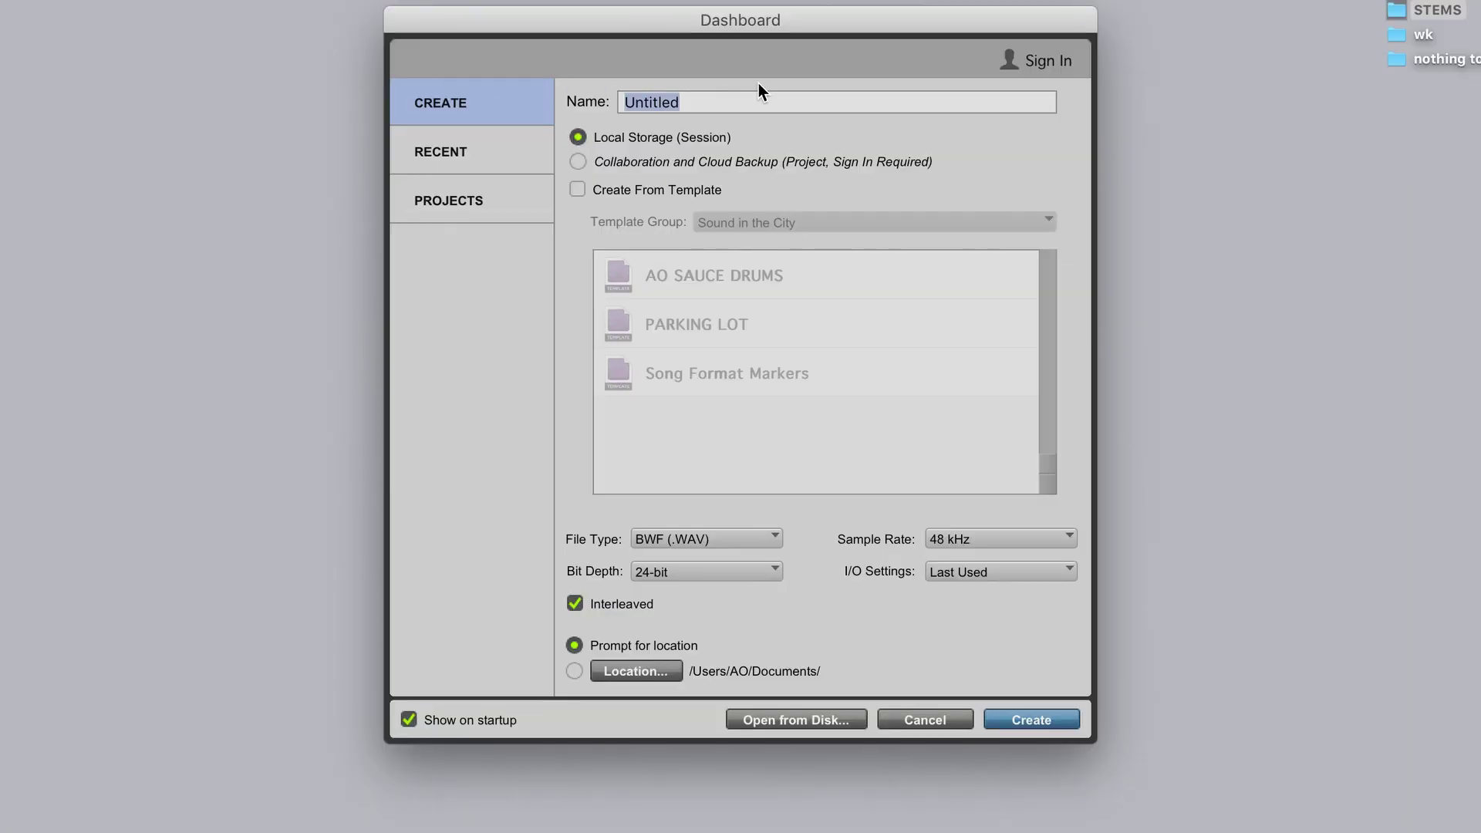
key("BackSpace")
type("TEST STEMS")
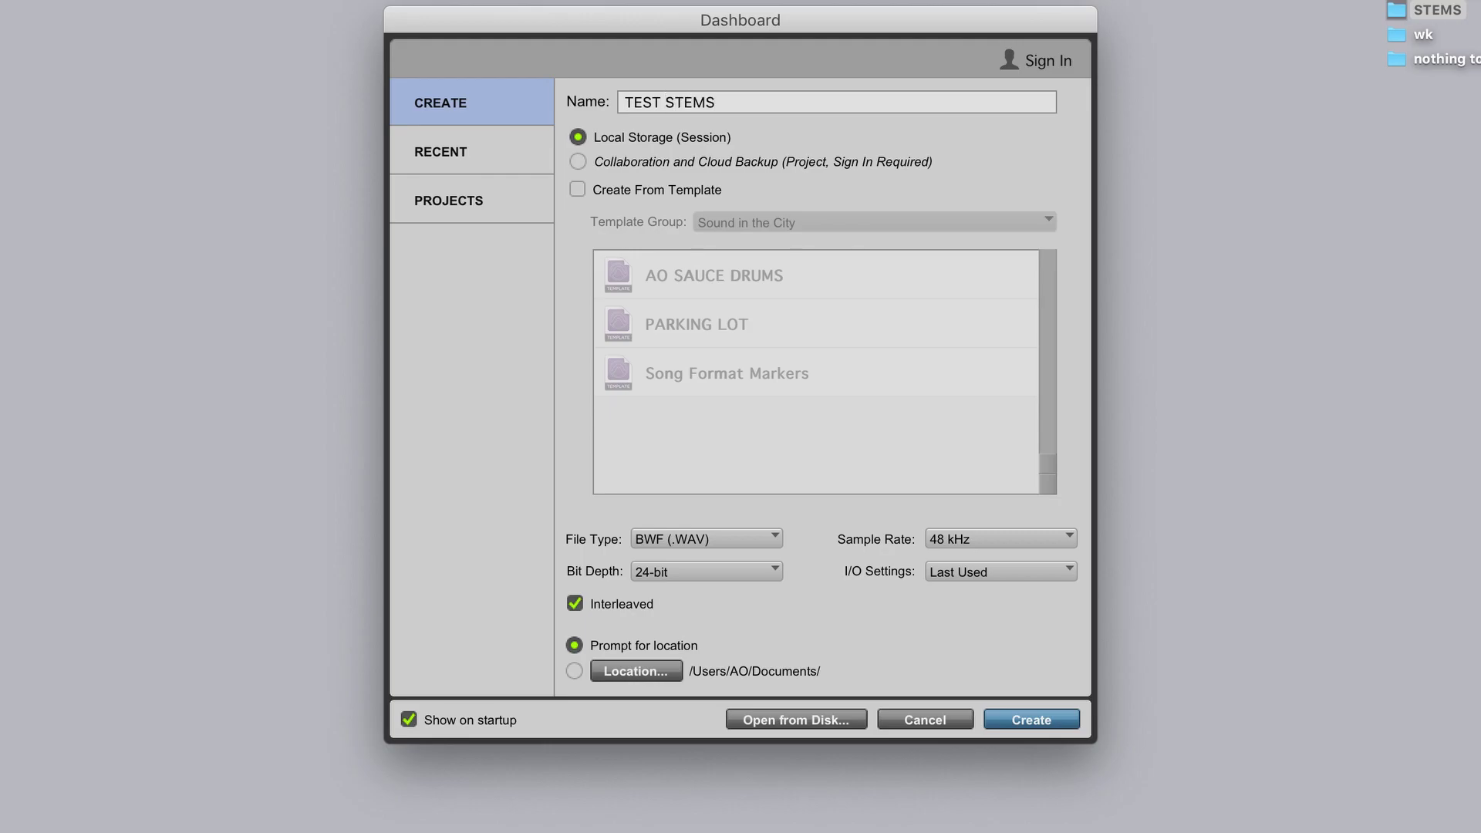
key("Return")
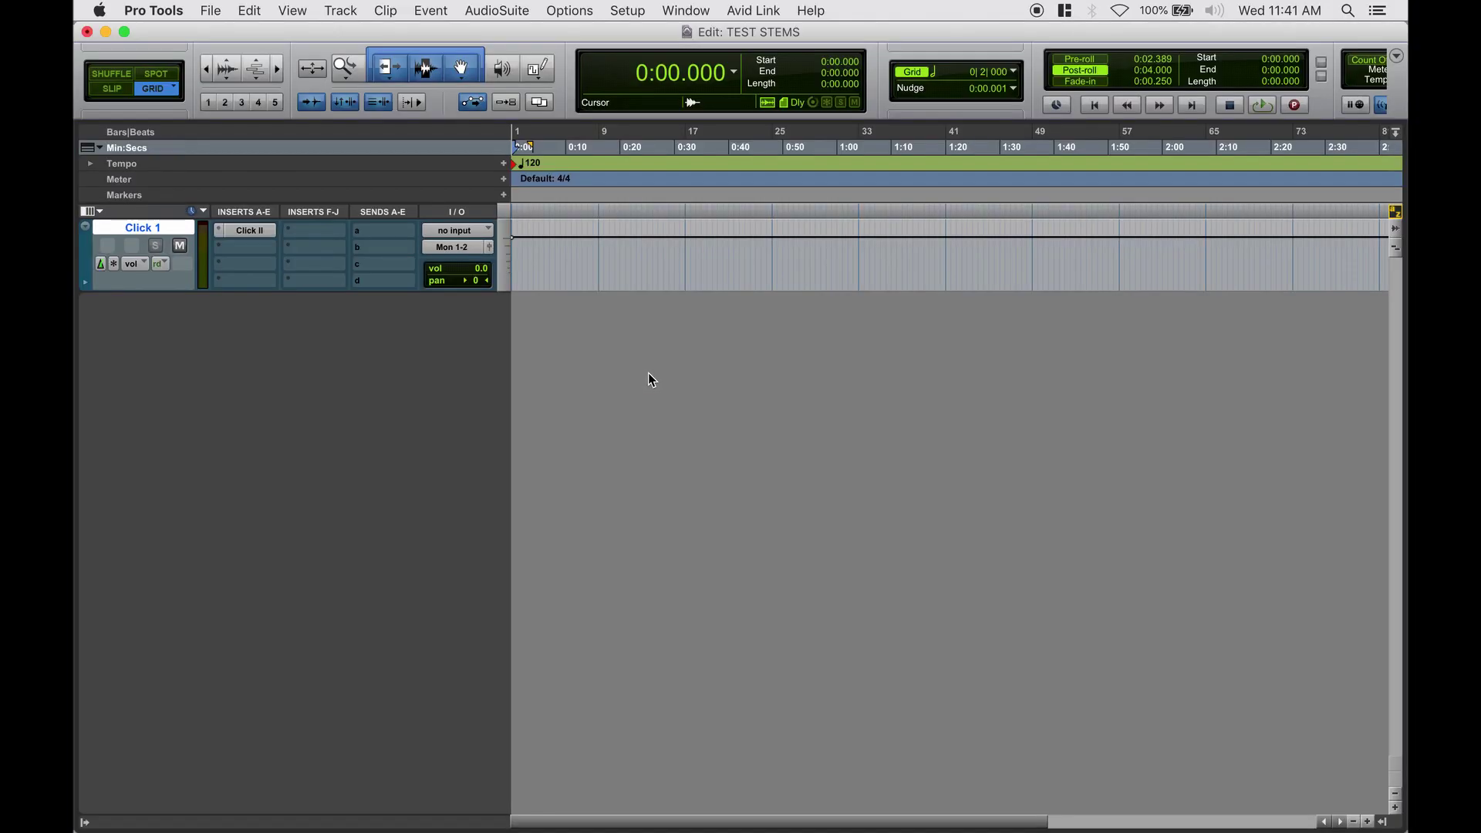
Import all Reddit Stems audio files, from BASSLINE.cm through Snare 14, from the STEMS folder onto new tracks at Session Start.
left_click(210, 11)
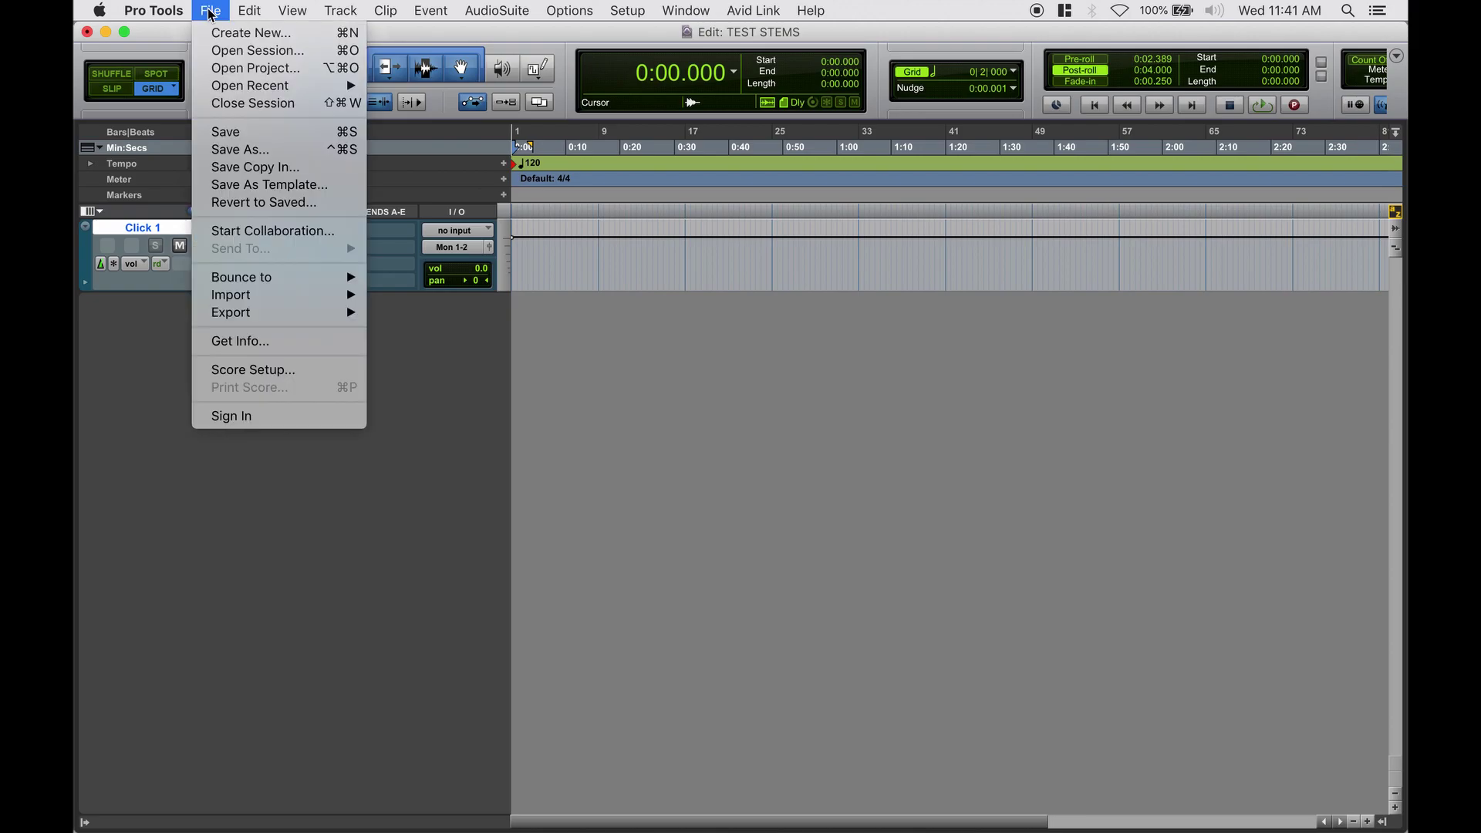
mouse_move(247, 295)
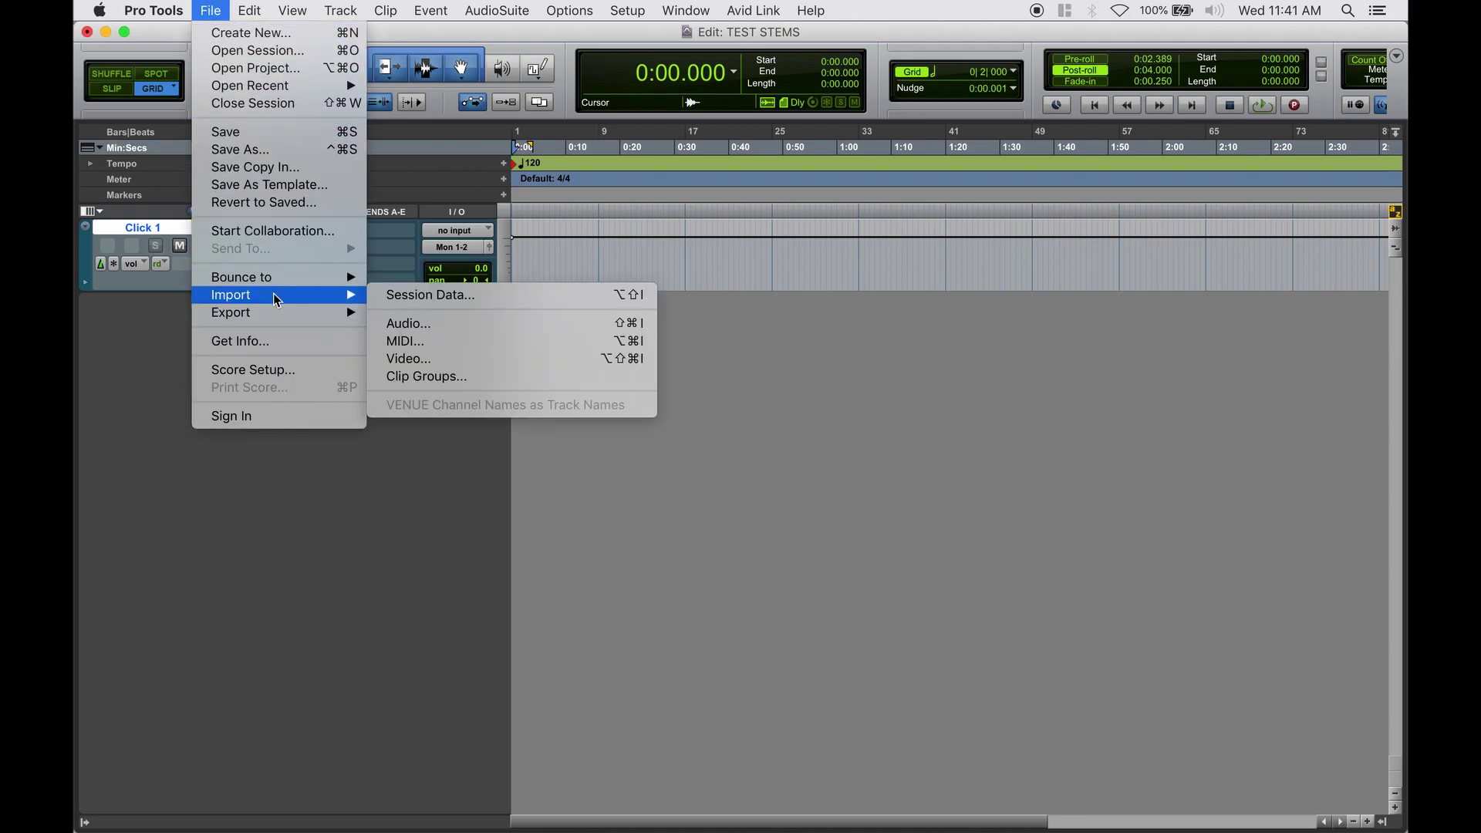
left_click(391, 328)
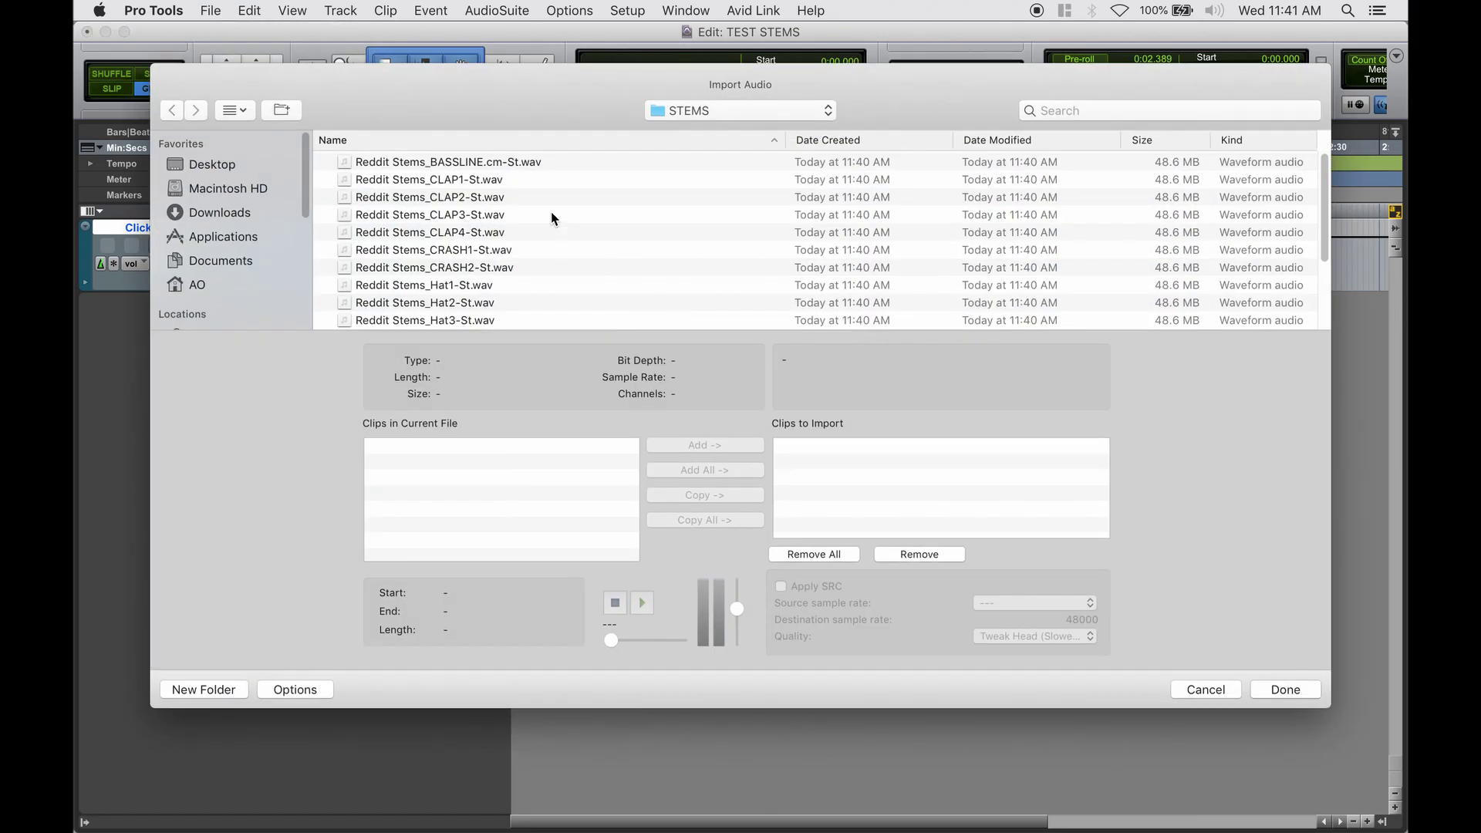
left_click(469, 162)
scroll(468, 162, "down", 3)
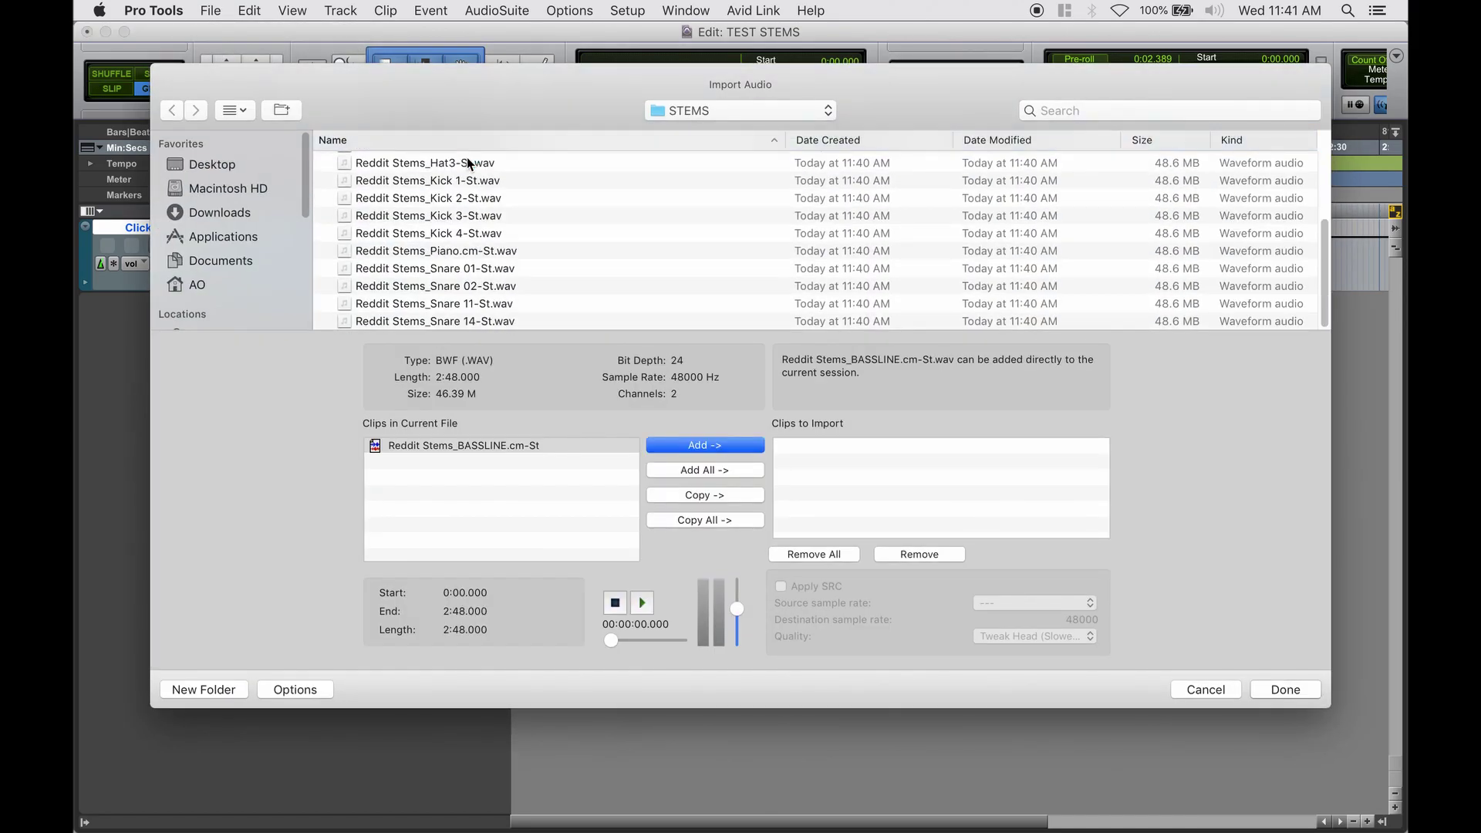
left_click(461, 321, "shift")
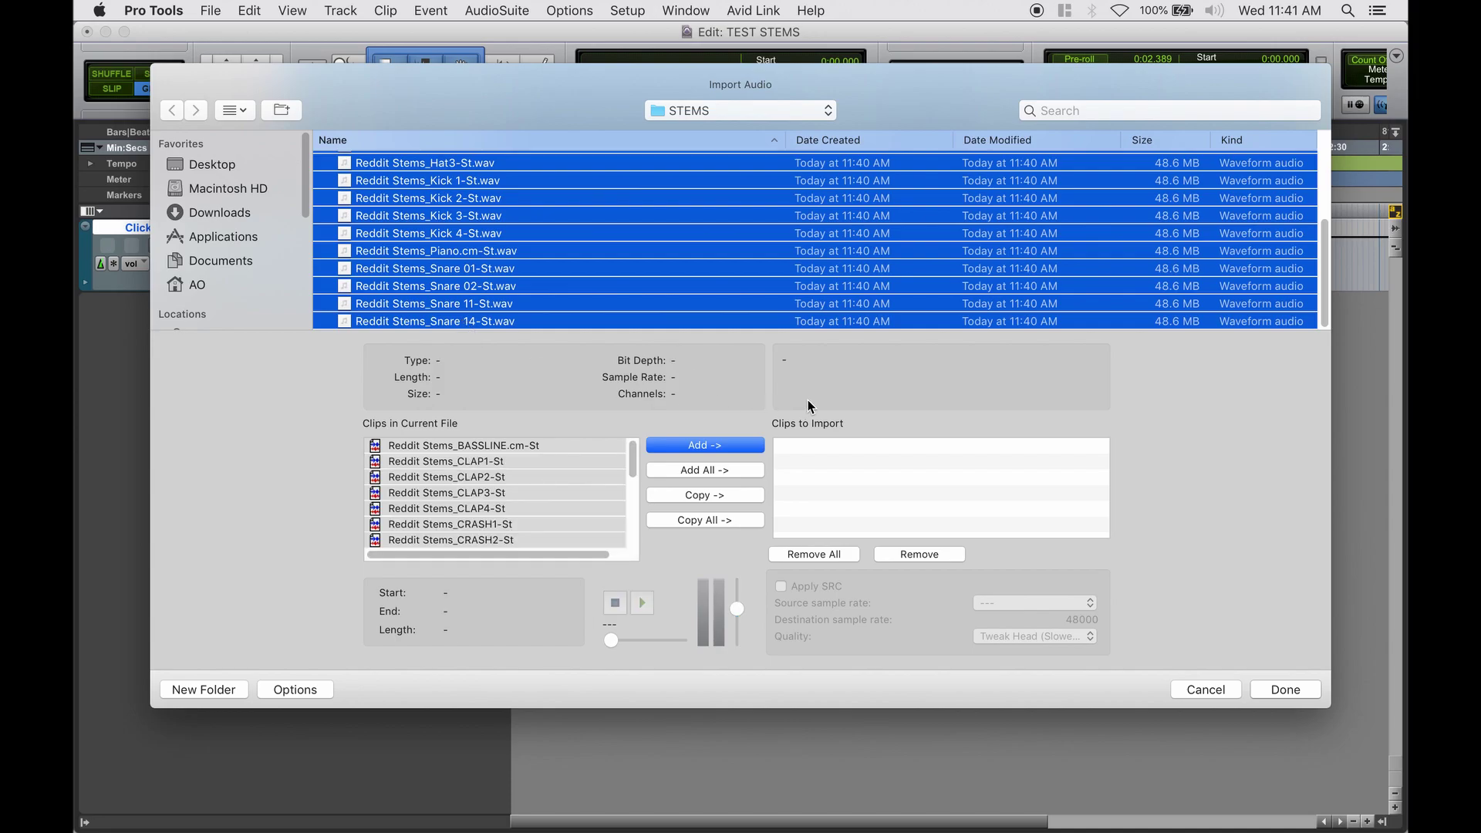
left_click(706, 446)
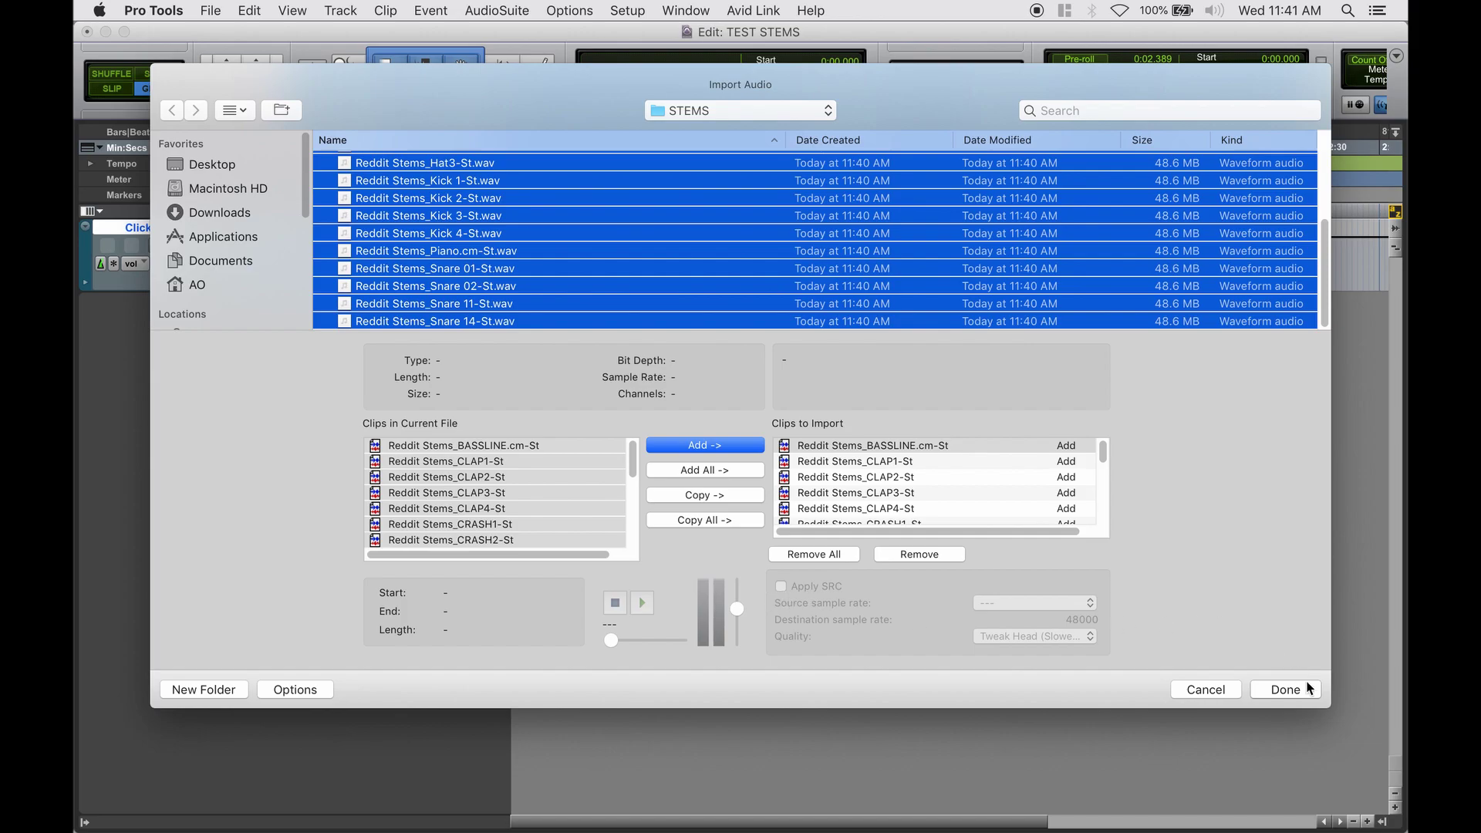
left_click(1286, 689)
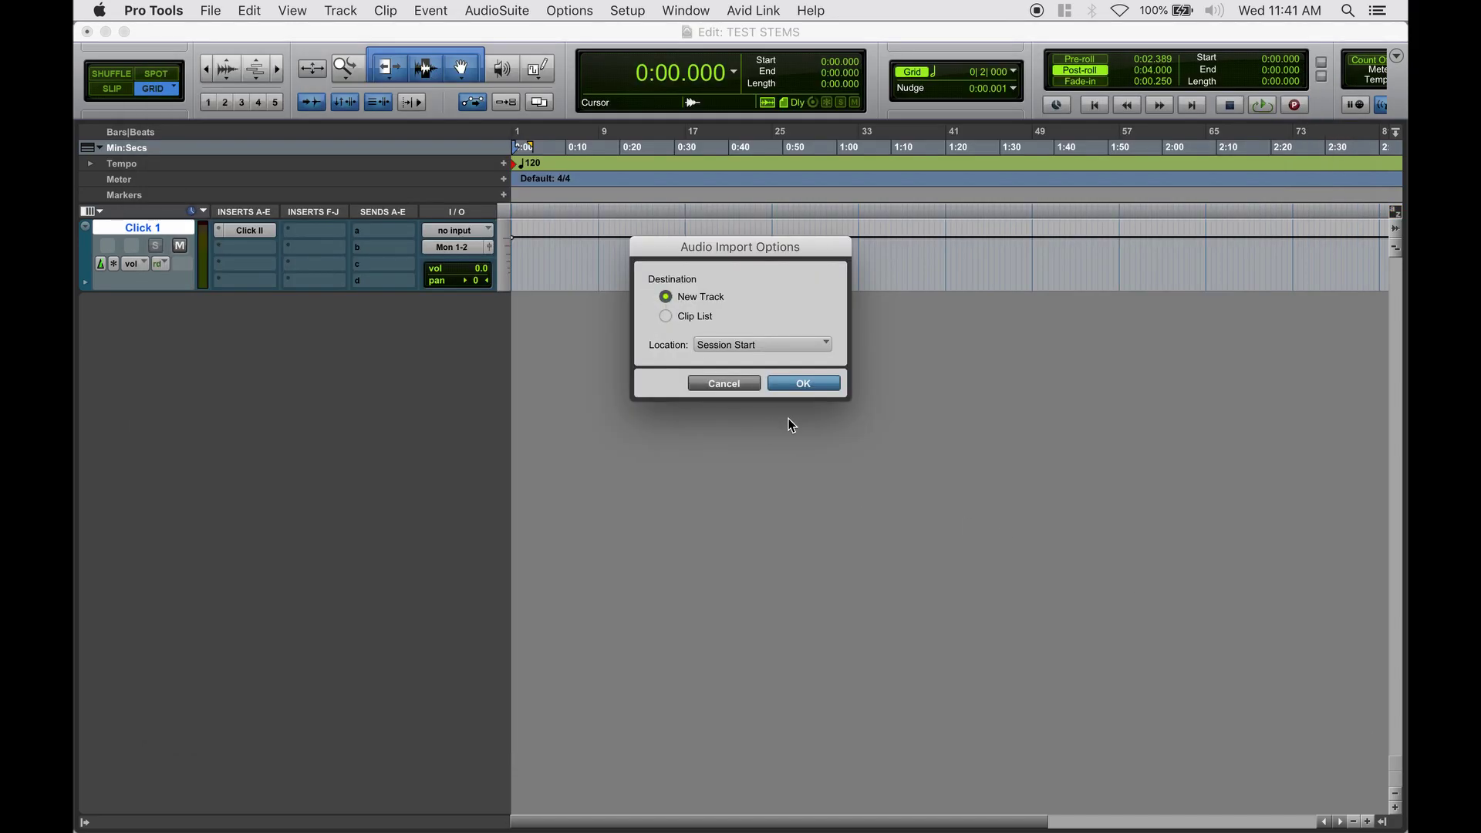
left_click(777, 382)
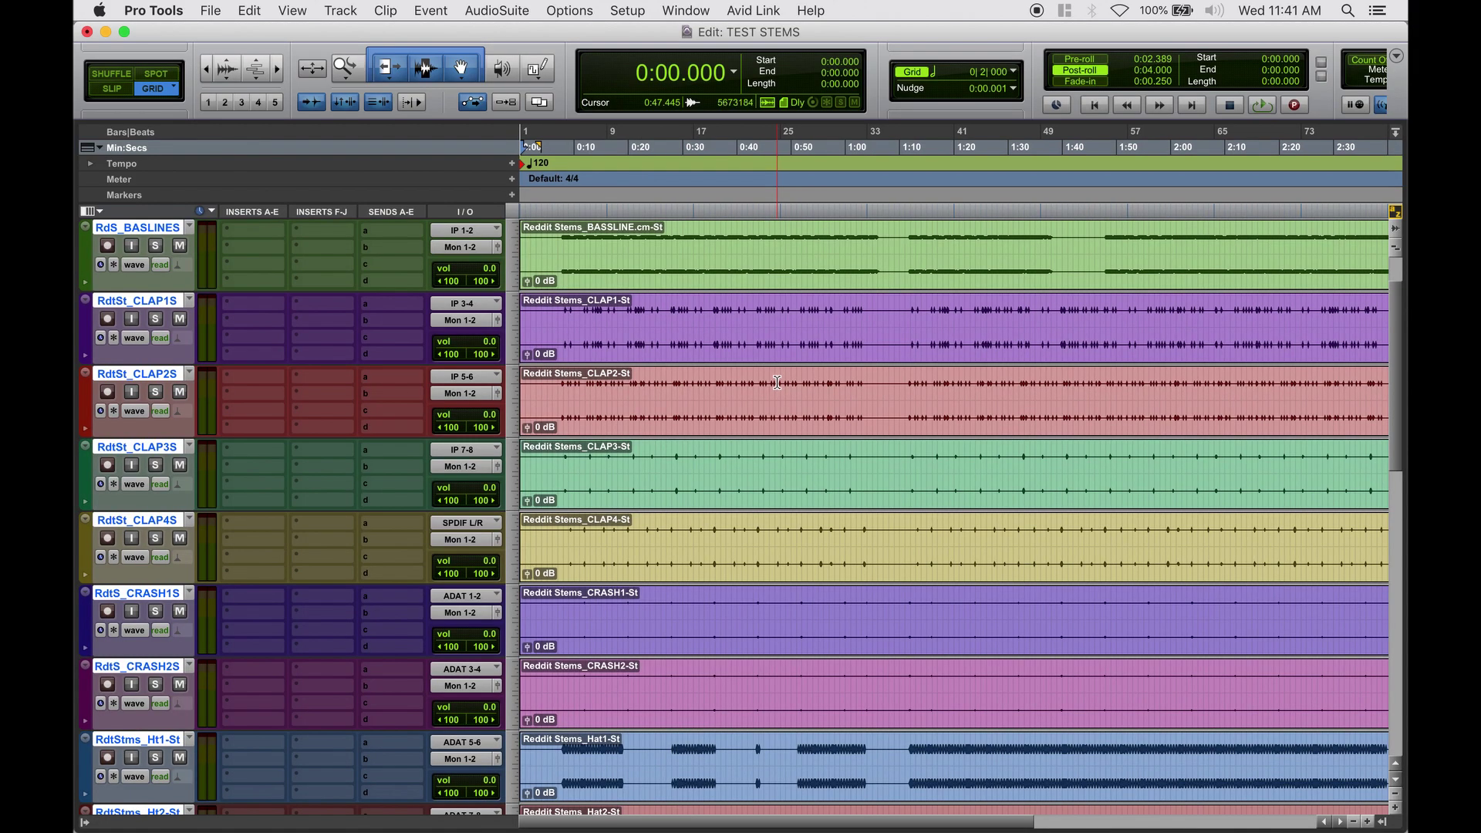
Shrink the track heights to fit all stems in view, play the session from the start and mute the Click 1 track.
key("ctrl+alt+Down")
key("space")
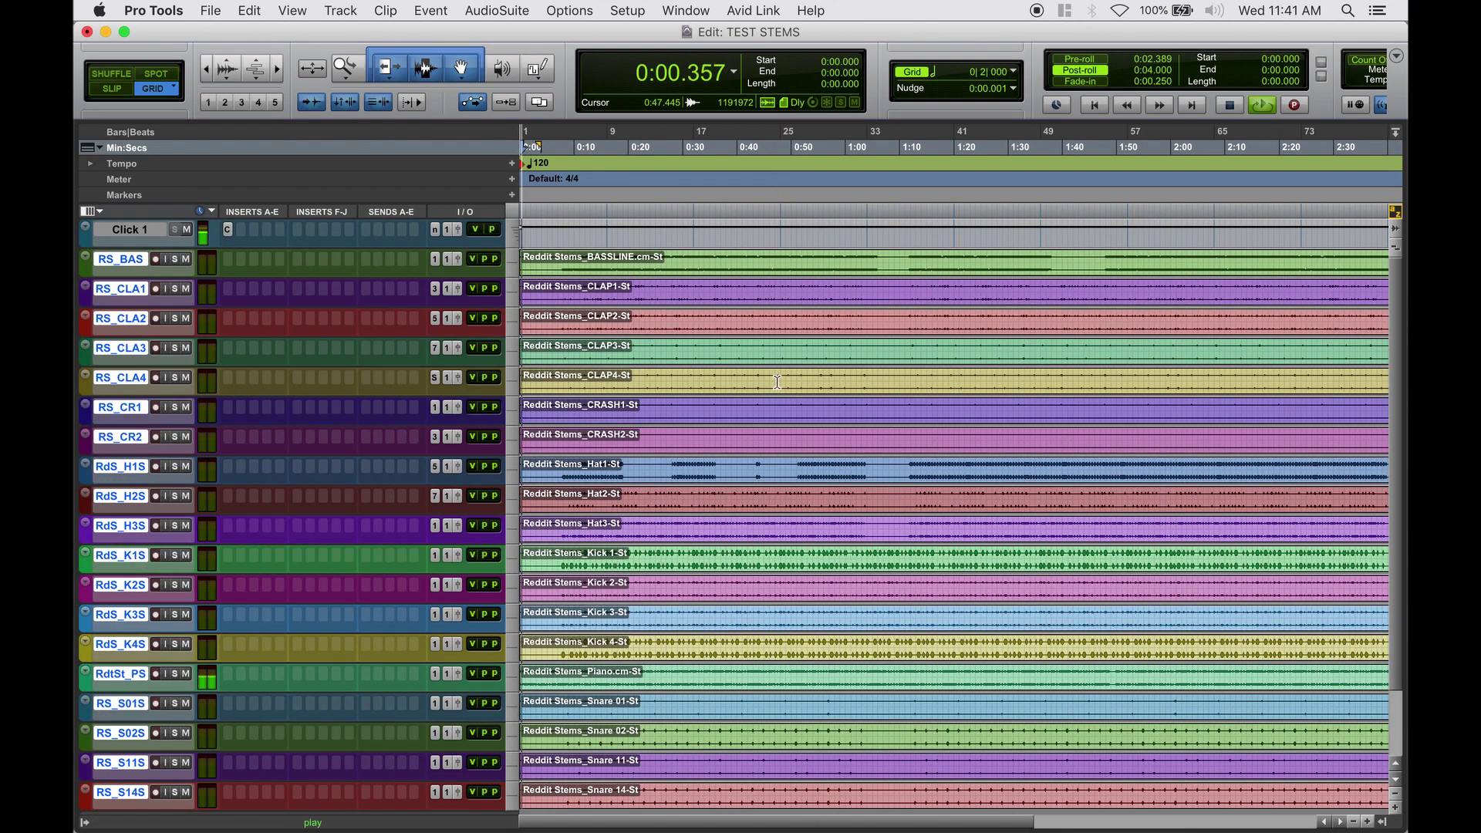
left_click(186, 229)
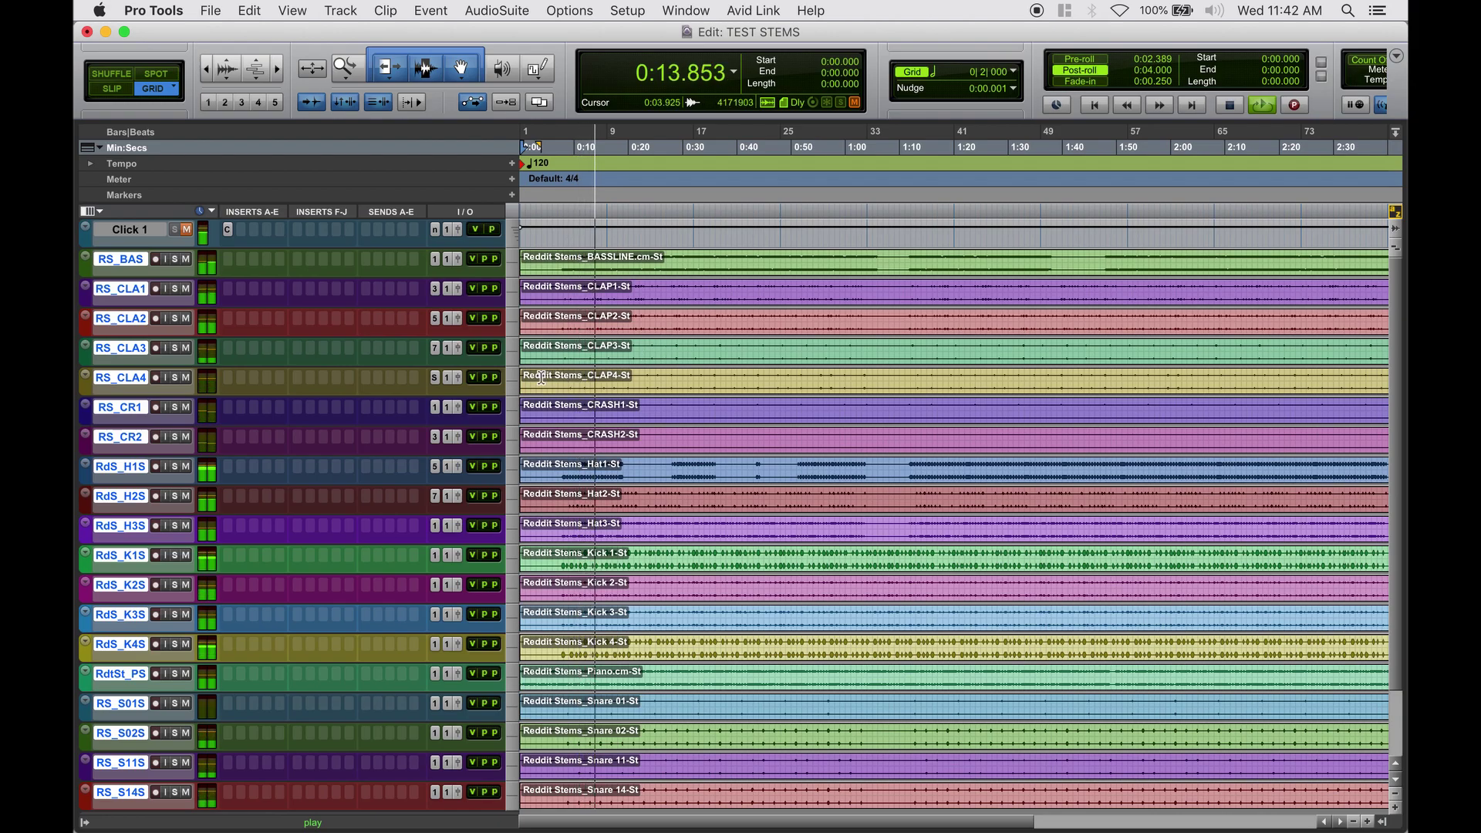
key("space")
Enlarge the BASSLINE and CLAP1 tracks to inspect their waveforms, placing the edit cursor at 0:07.000 on the bassline.
left_click_drag(206, 276, 214, 394)
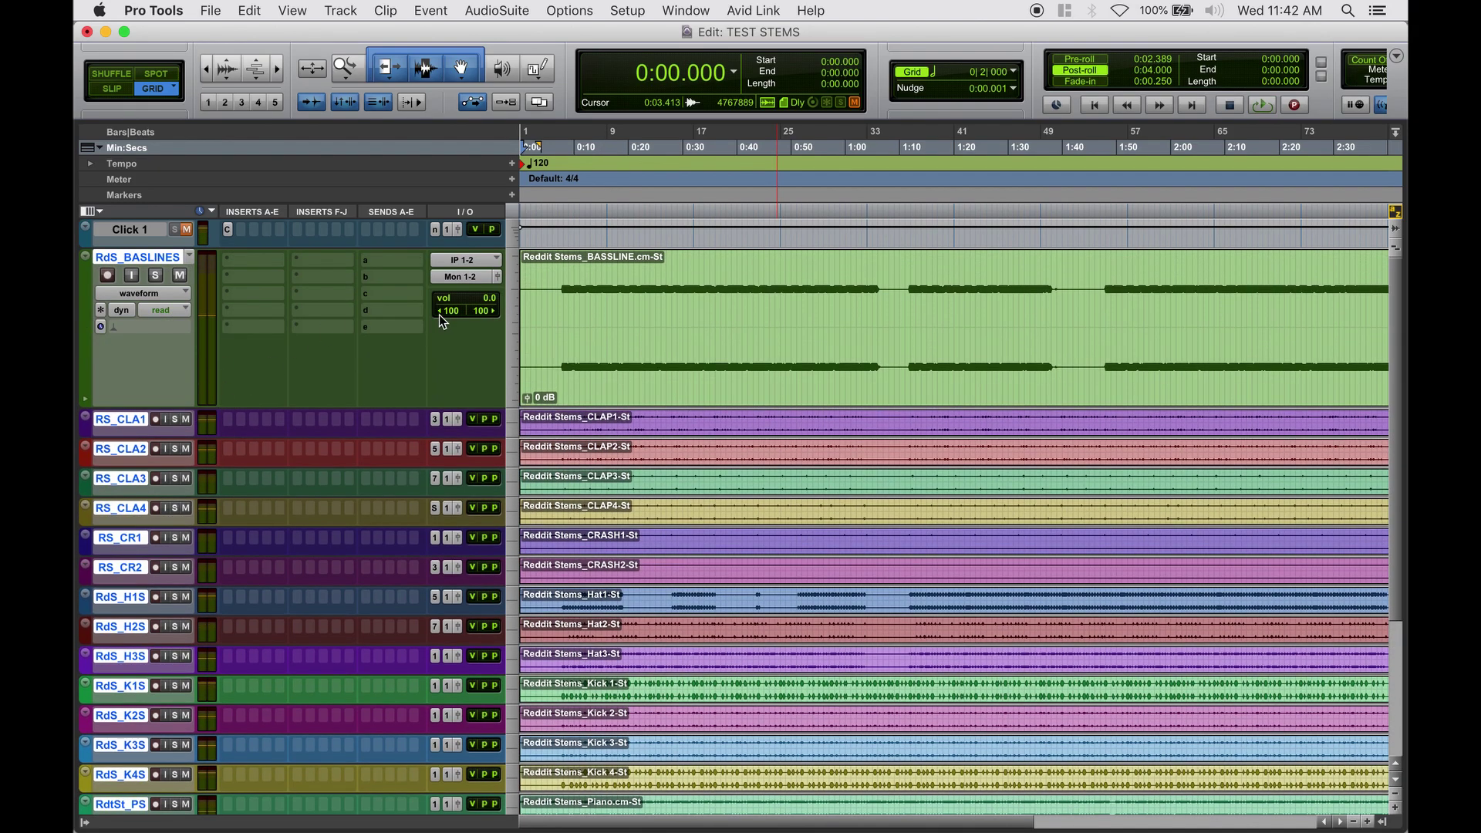
left_click(561, 284)
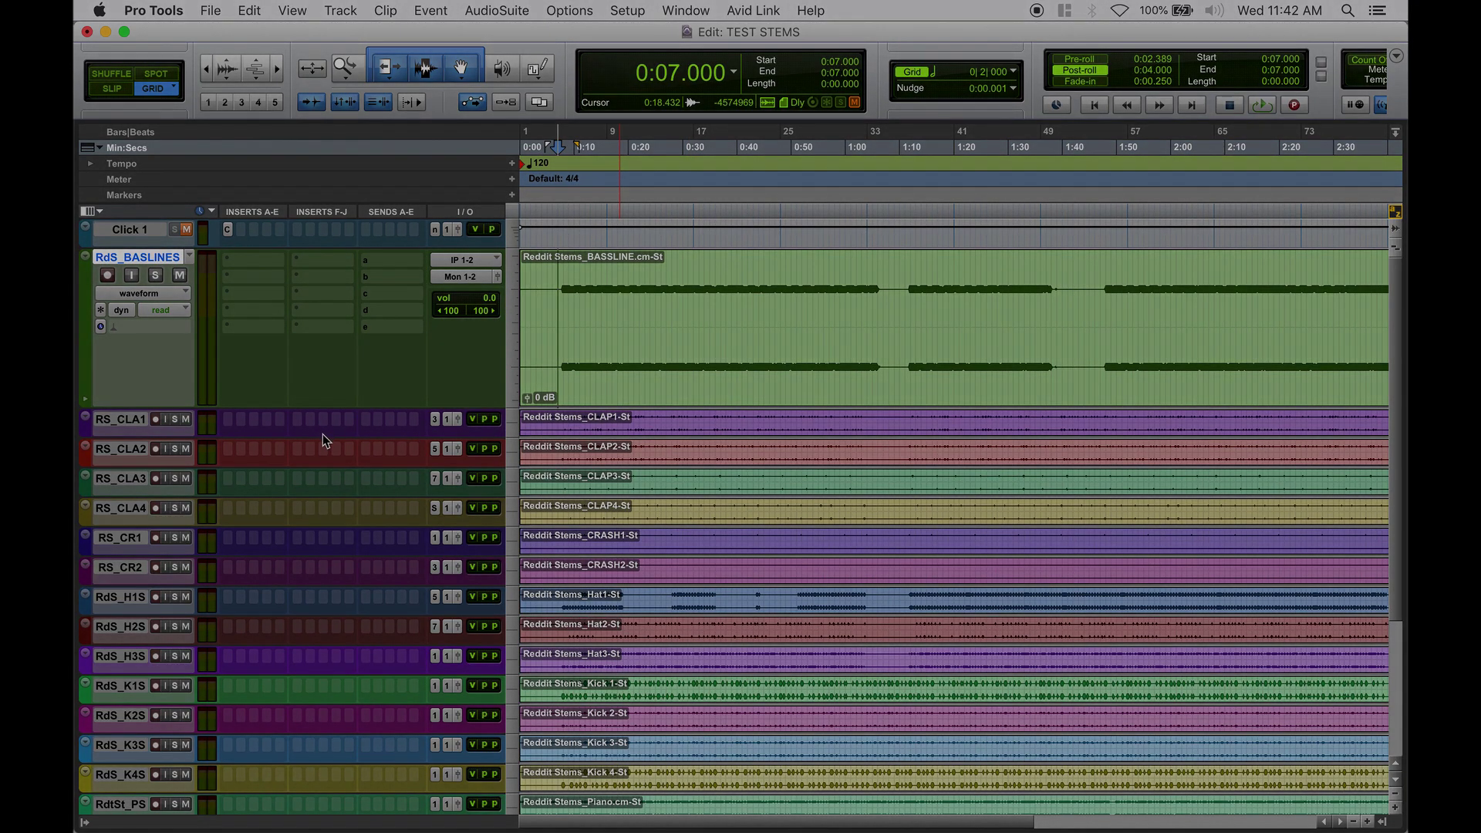
left_click_drag(324, 436, 322, 550)
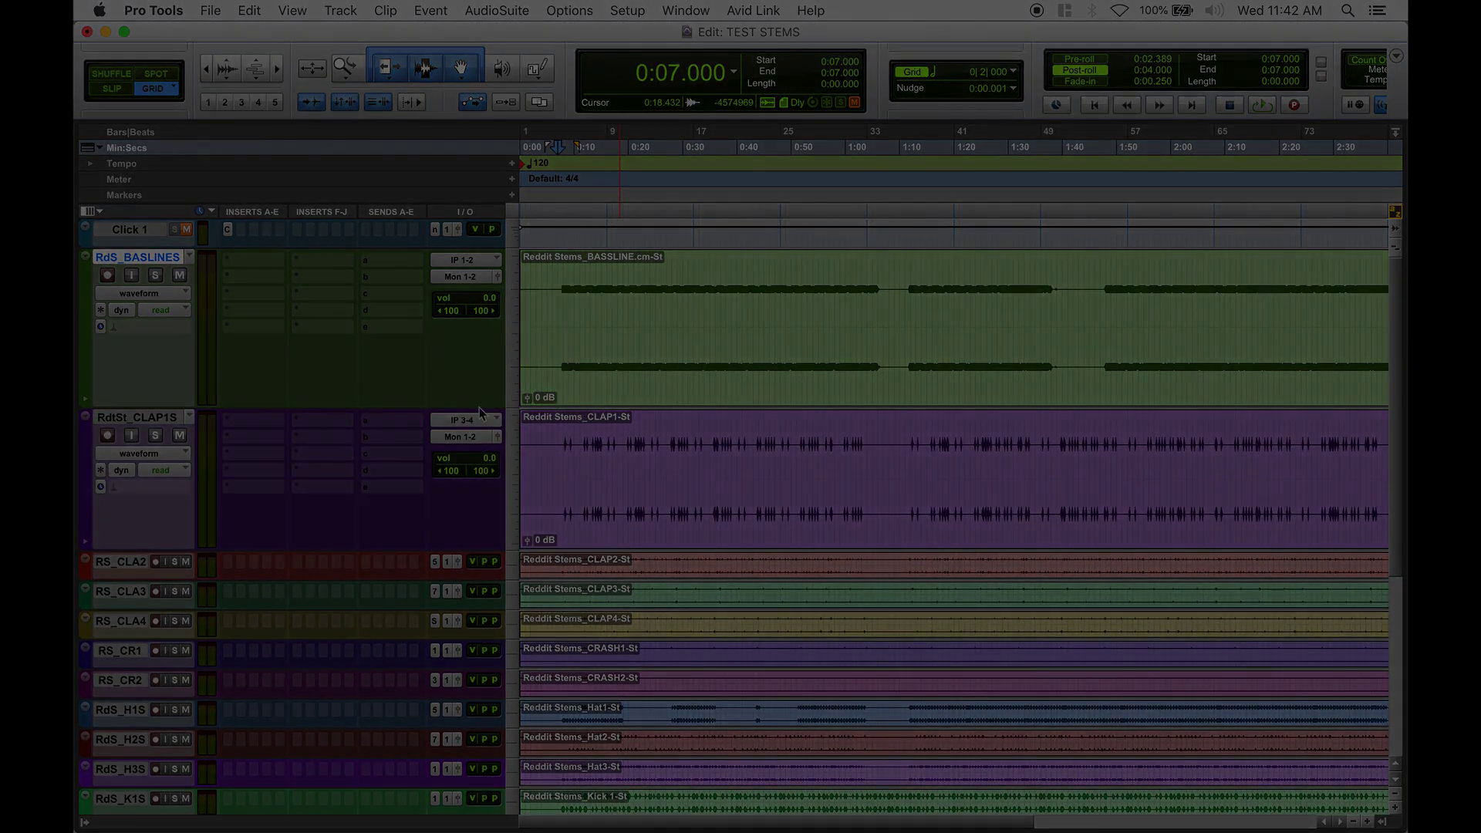